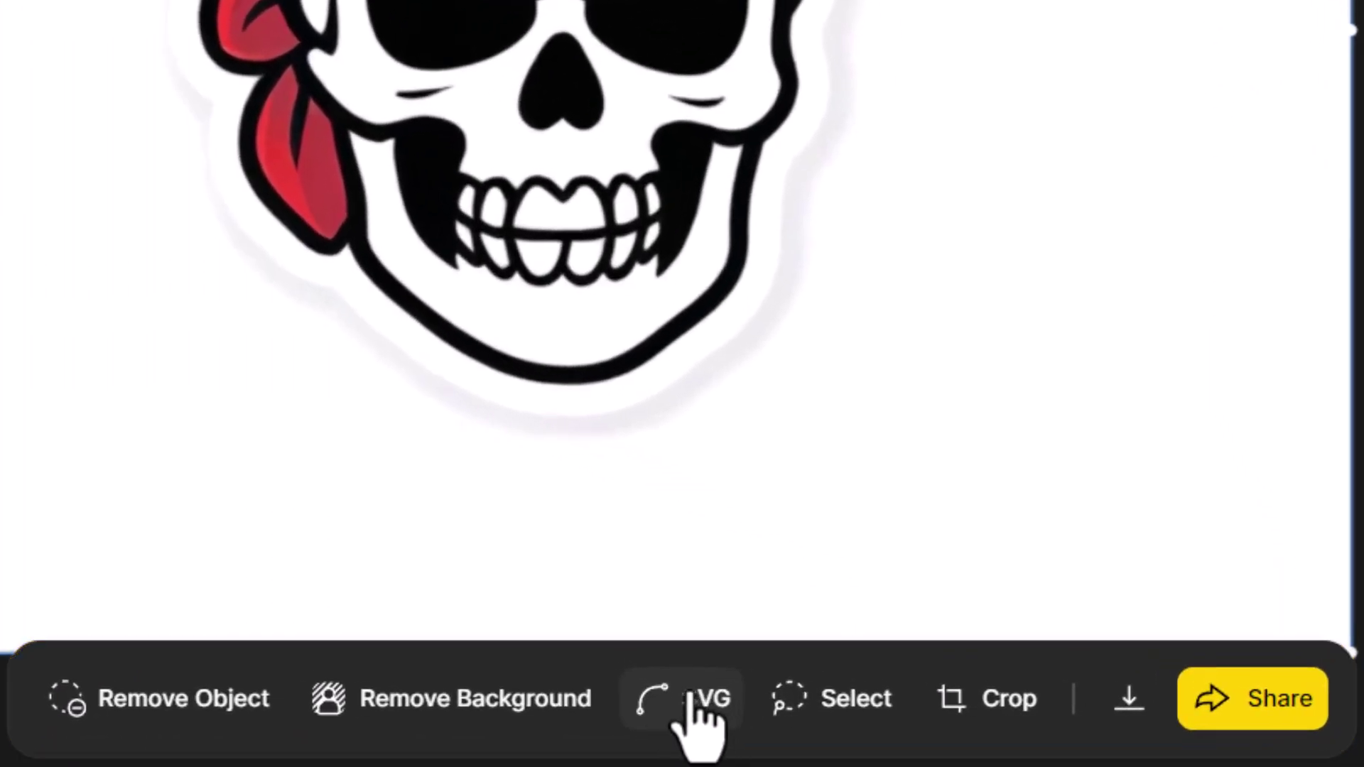
- Vectorize the red-bandana skull image to SVG with Stack shapes, Group By None and Fine tolerance
click(689, 694)
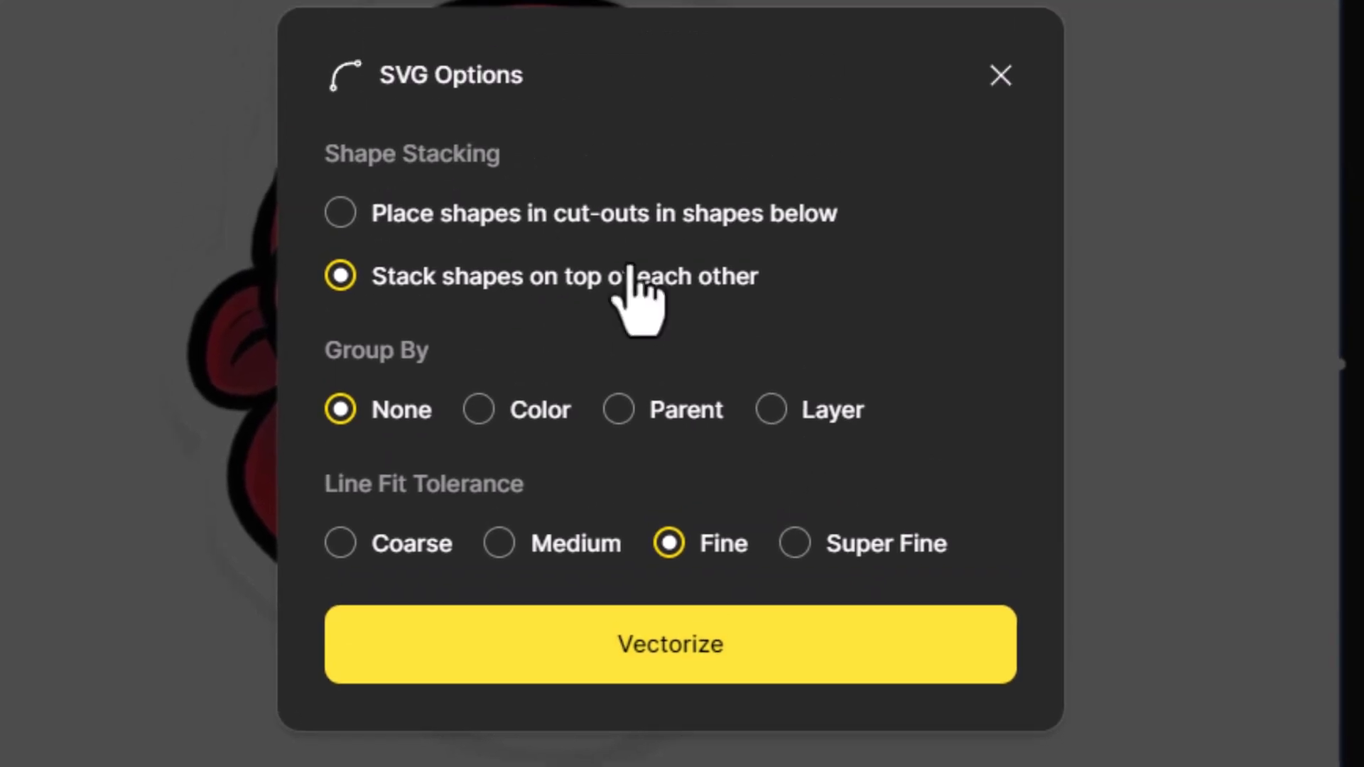
click(676, 659)
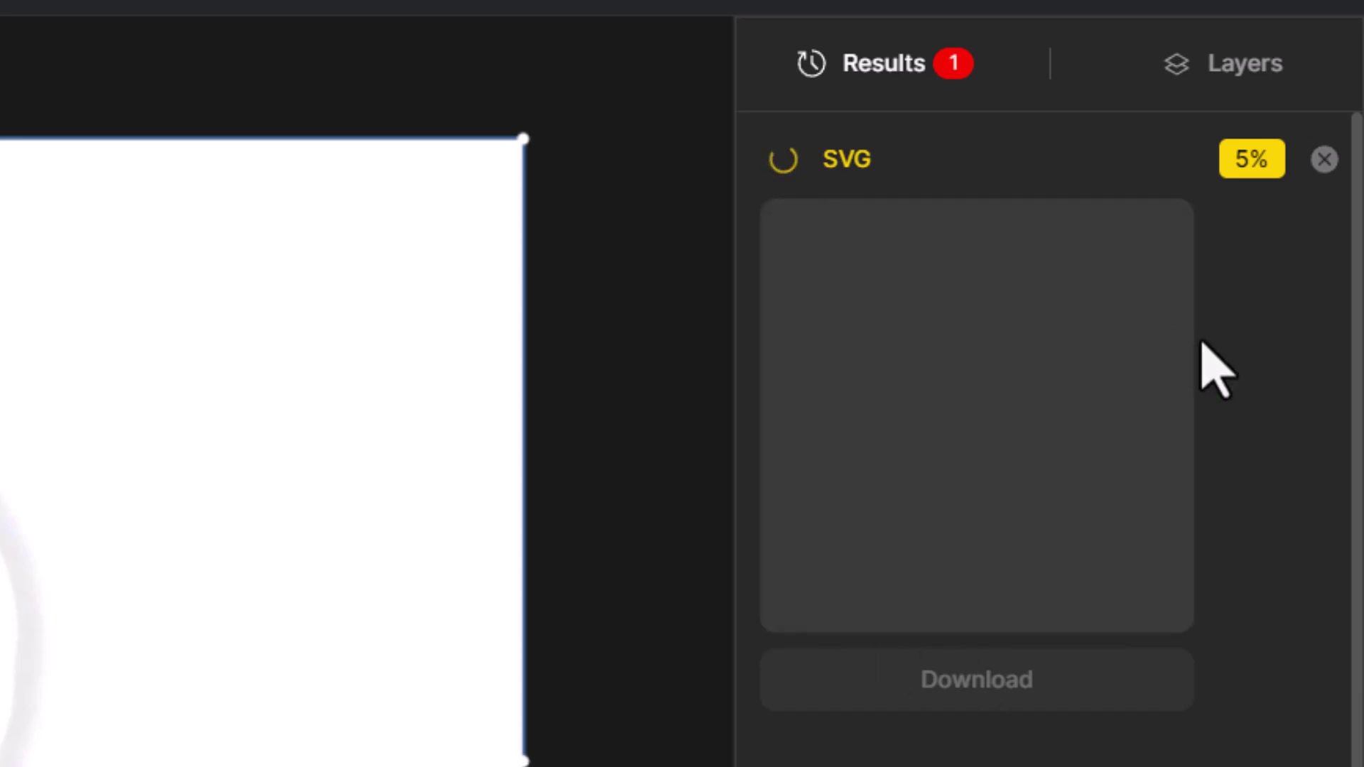
mouse_move(1030, 359)
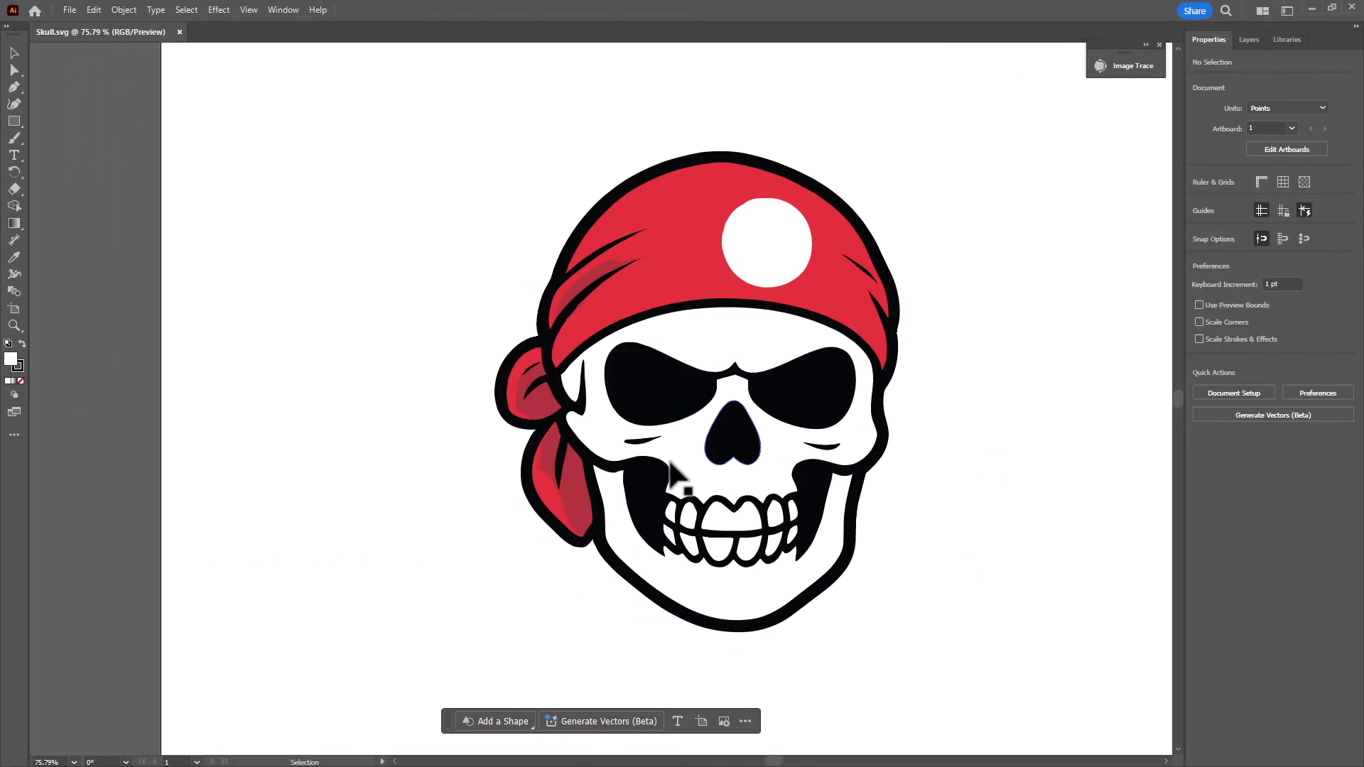
- Zoom into the bandana and give its red fold path a dark red fill, #960008
scroll(591, 468, up, 6)
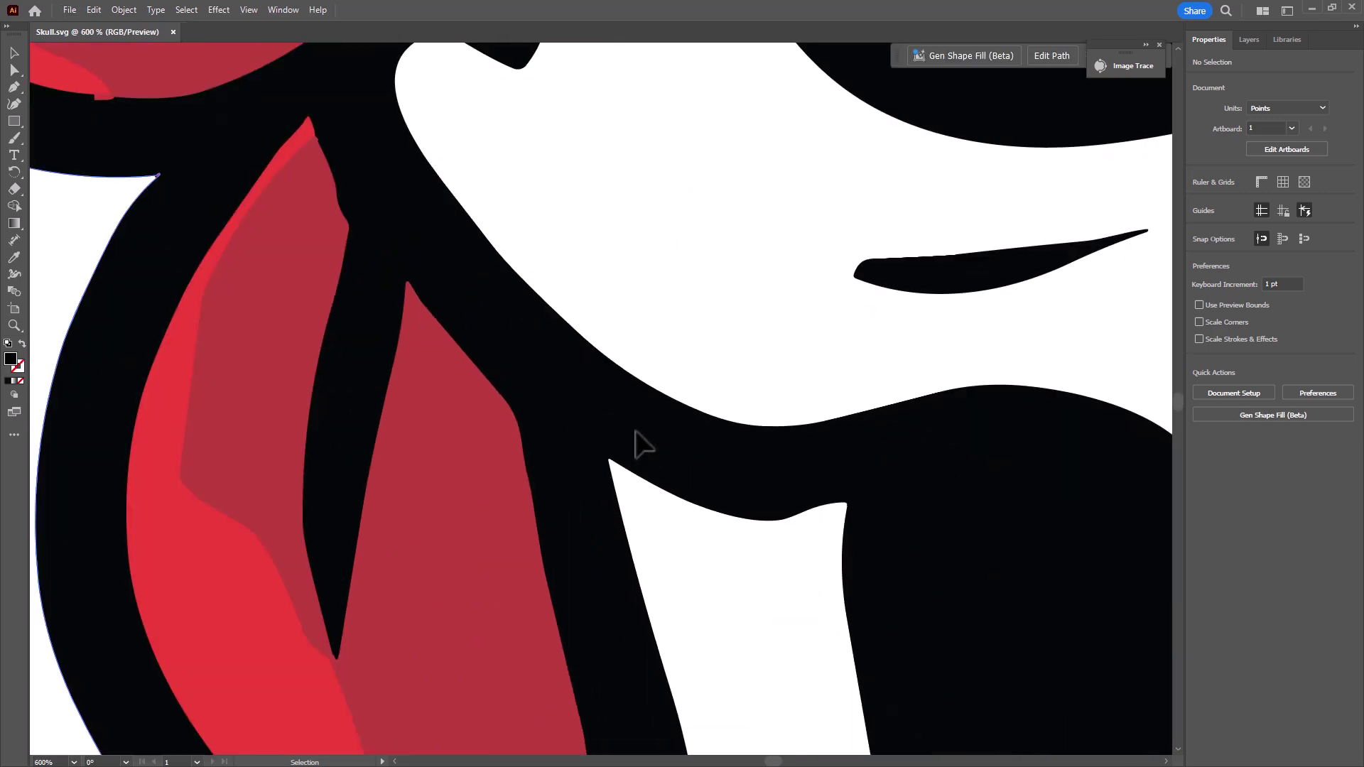
click(639, 454)
click(445, 552)
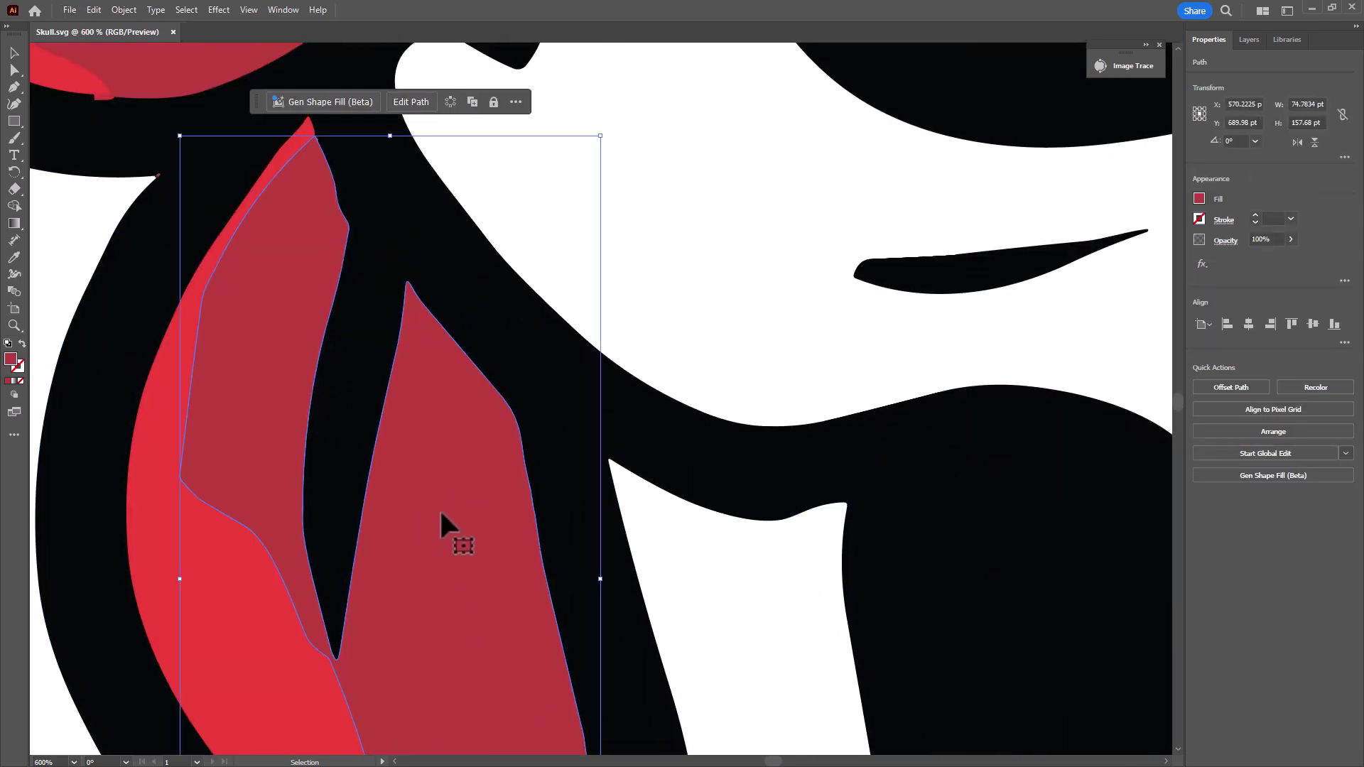
double_click(11, 359)
click(874, 365)
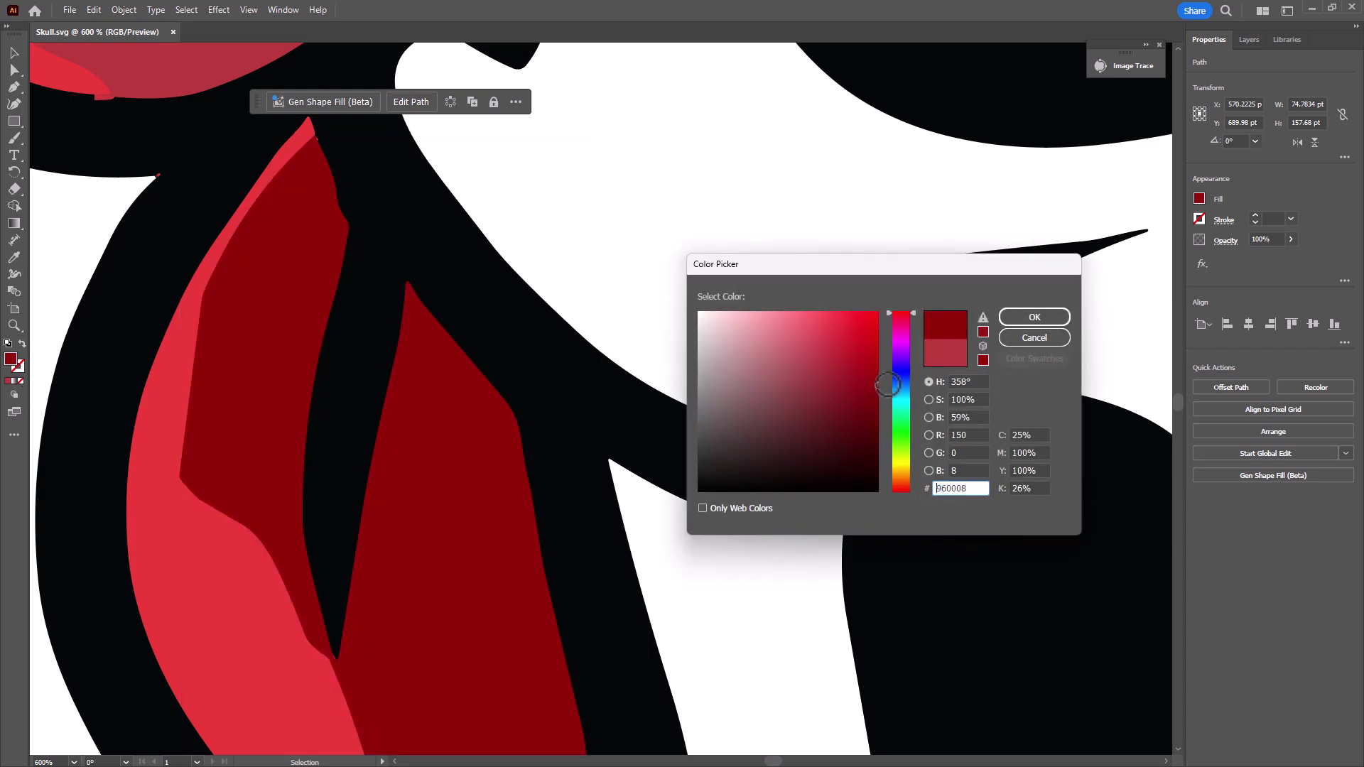
click(1038, 317)
key(ctrl+1)
click(615, 168)
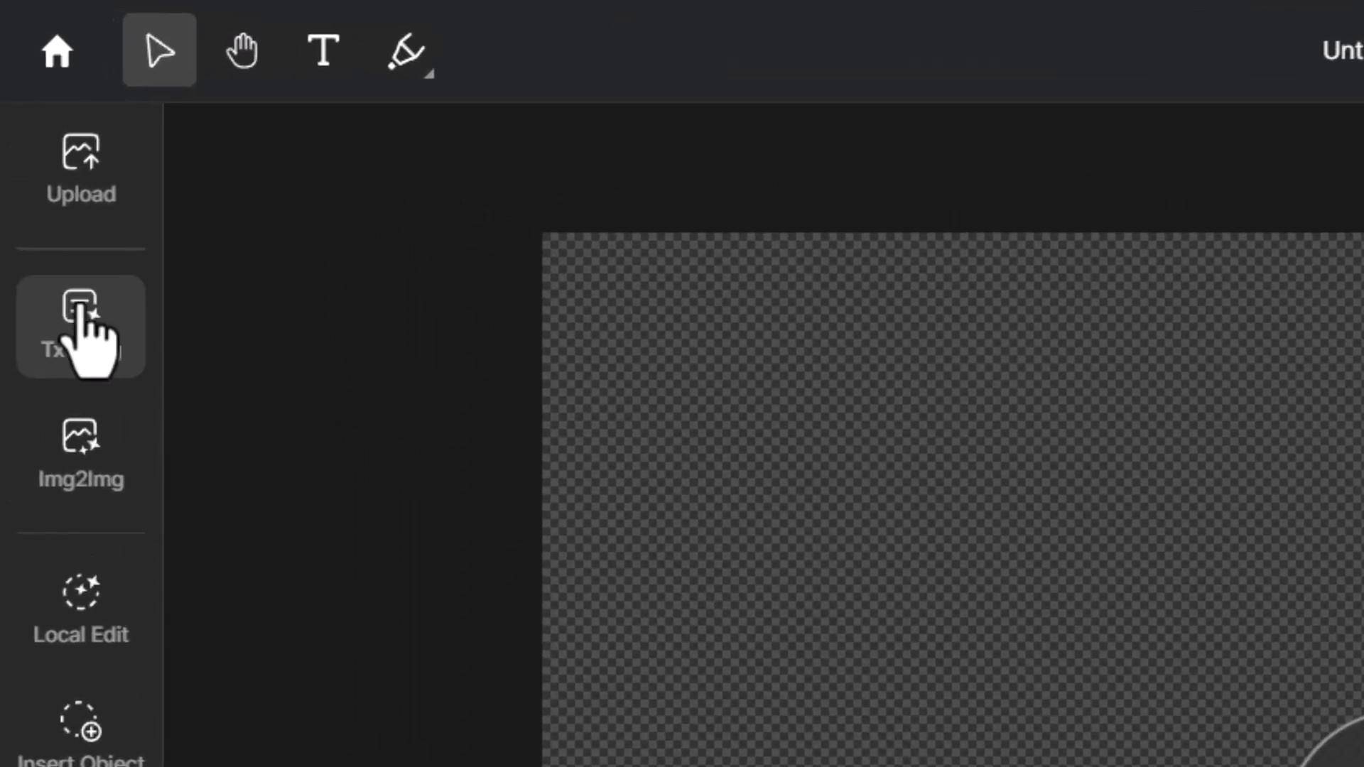
- Write the Text-to-Image prompt 'a ninja skull emblem, red headband and fire' and open the style chooser
click(35, 138)
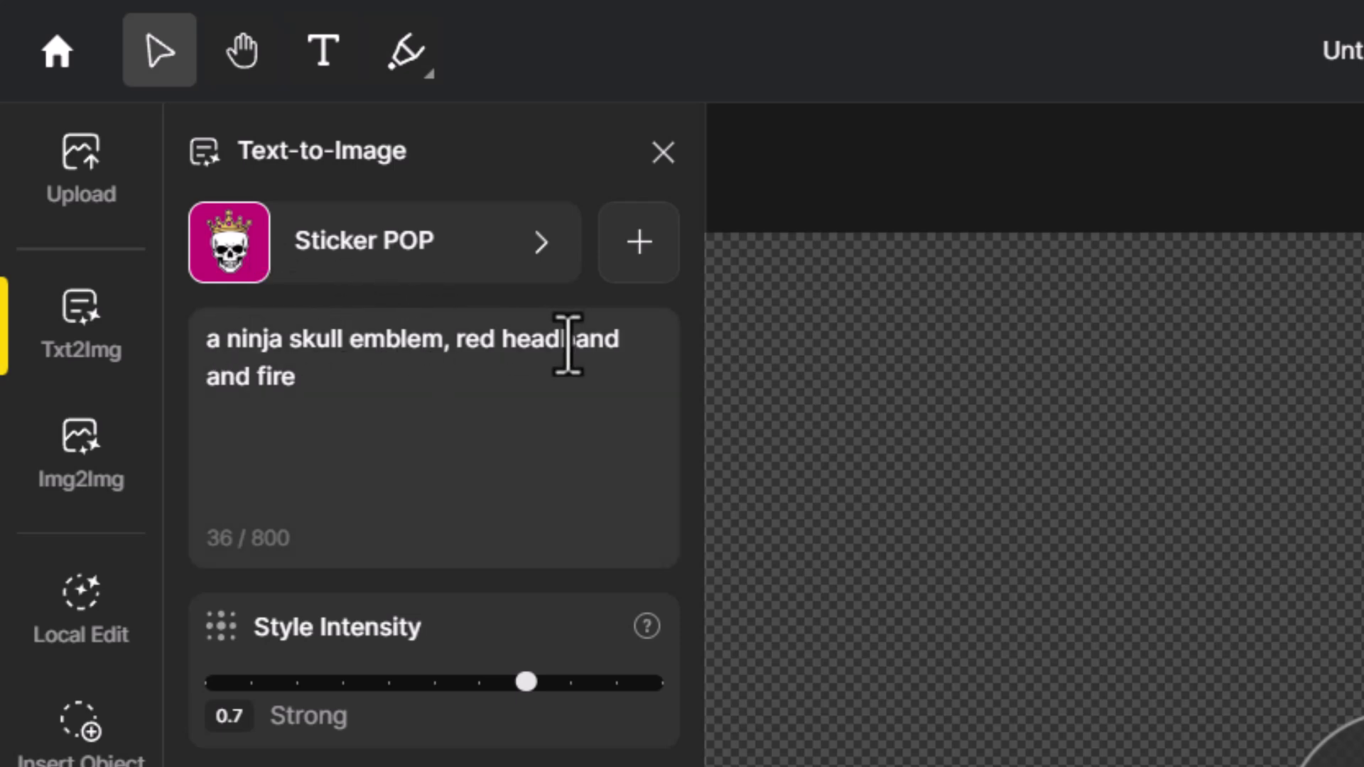
drag(222, 346, 198, 360)
click(328, 386)
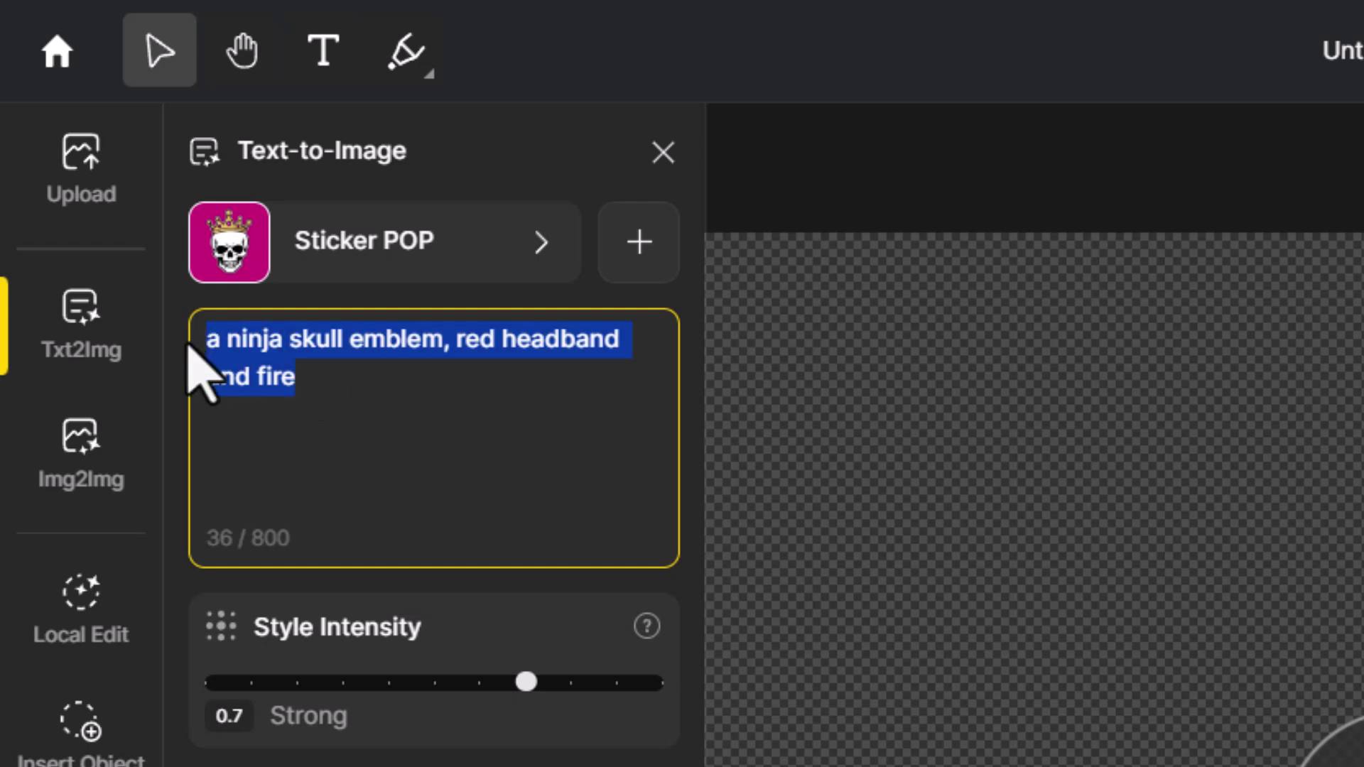
click(367, 369)
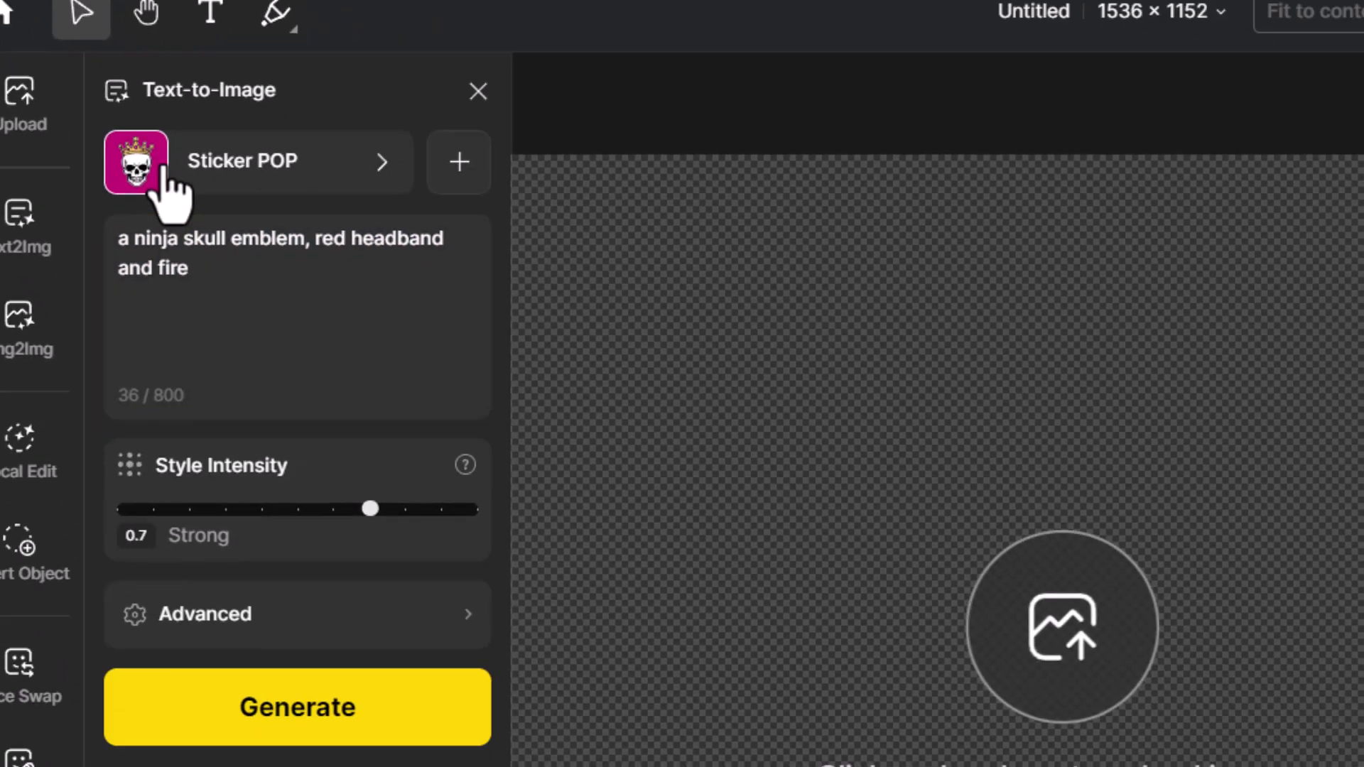
click(227, 249)
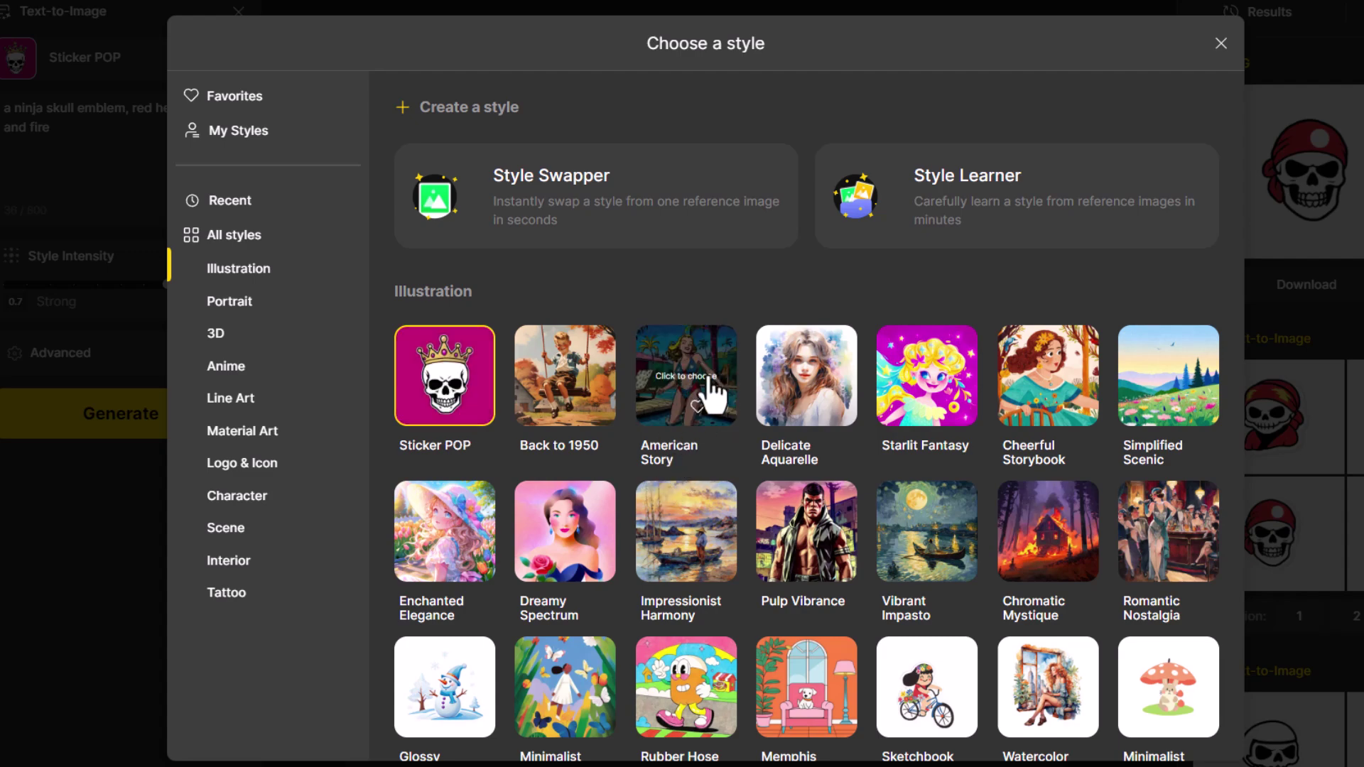
- Switch the style chooser to All styles and scroll the grid looking for American Story
scroll(1102, 475, down, 3)
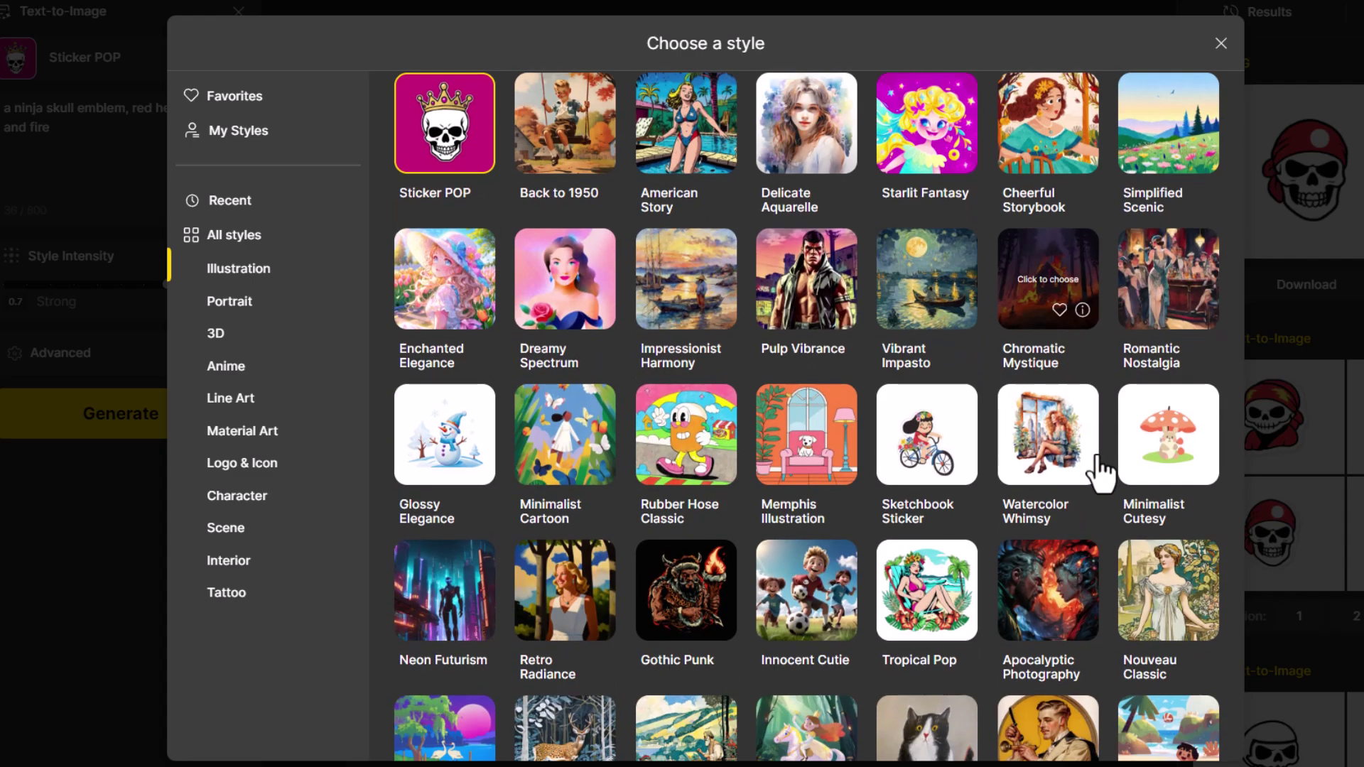
scroll(1102, 426, down, 5)
scroll(440, 526, down, 2)
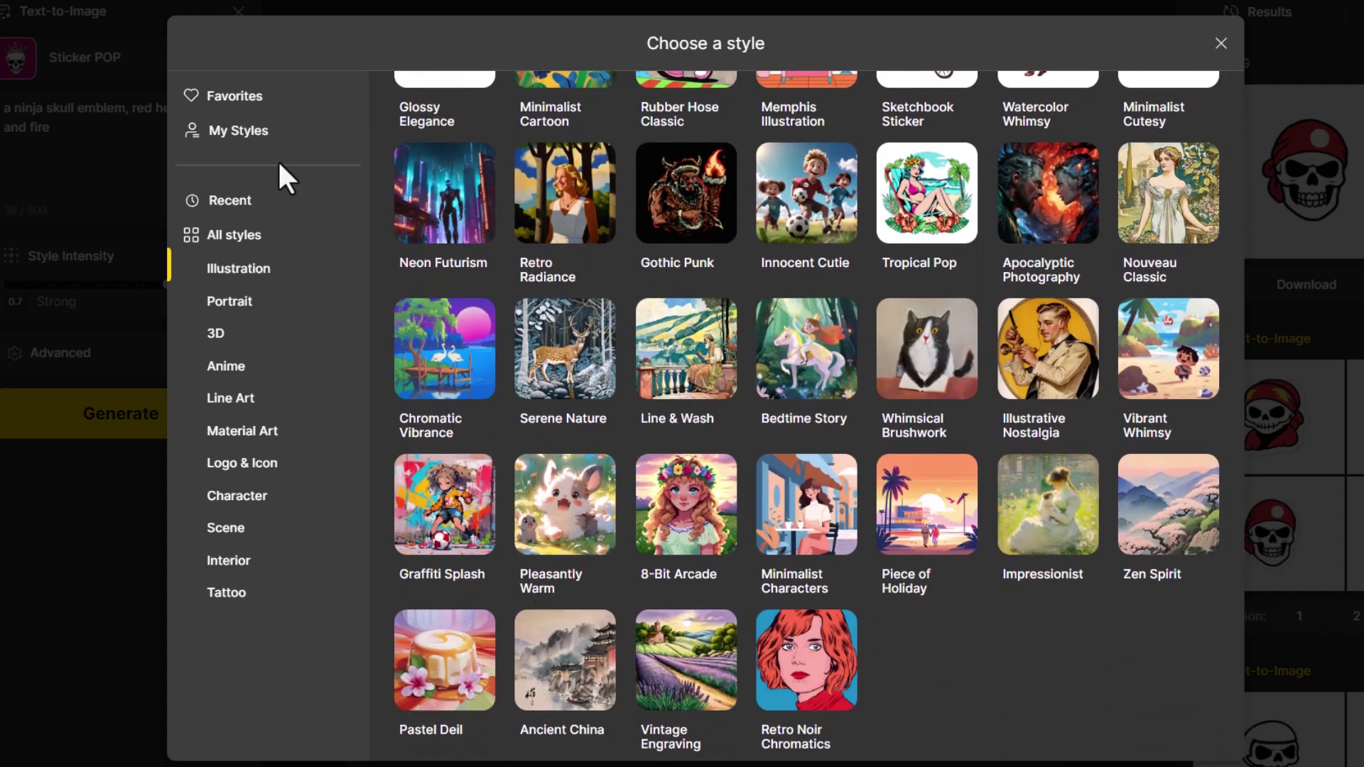
click(246, 241)
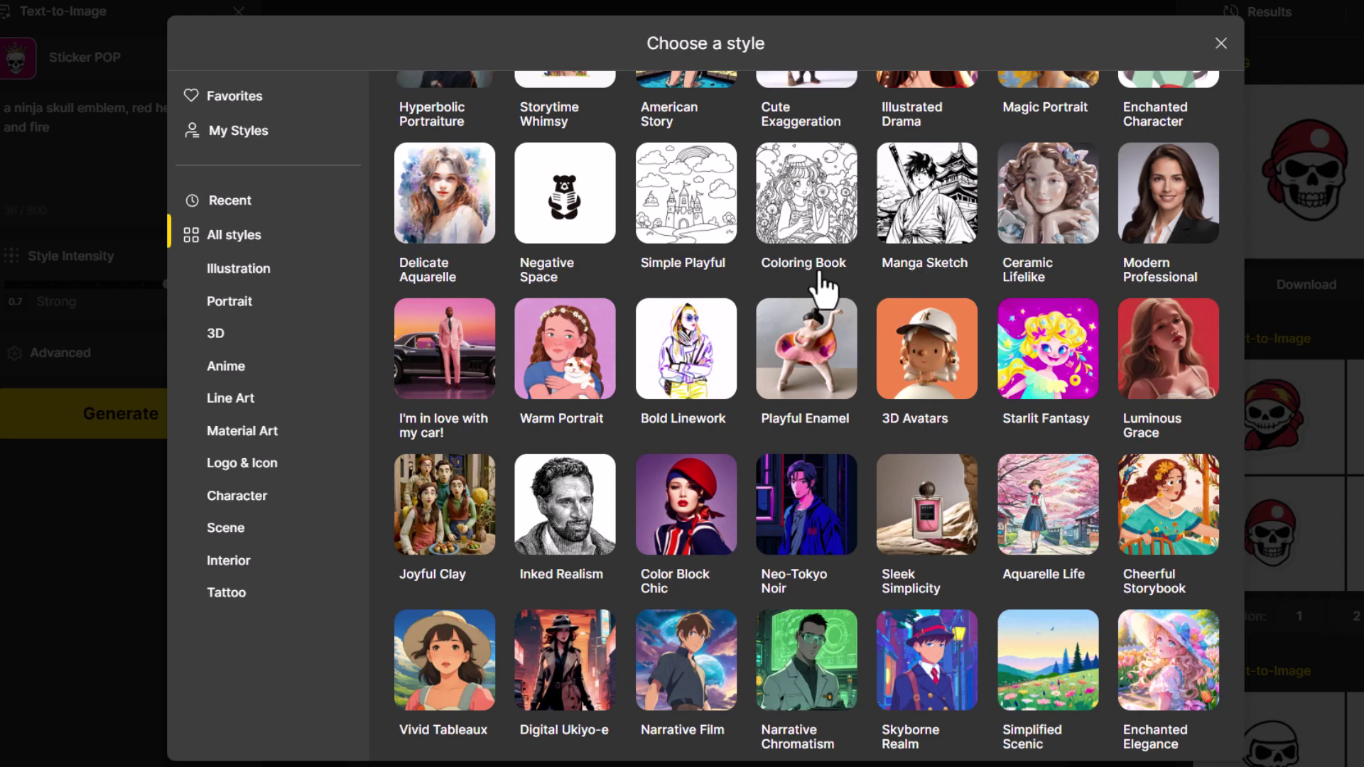
scroll(824, 320, up, 2)
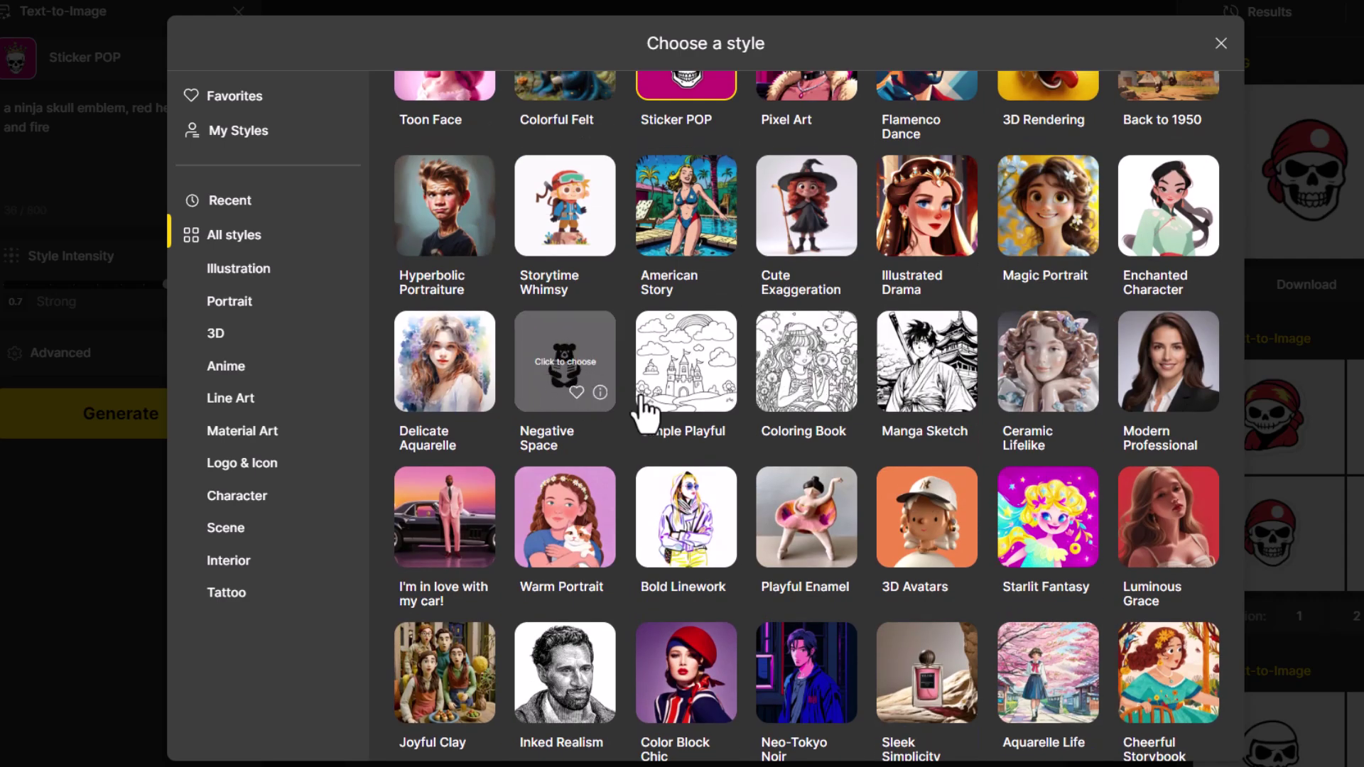
scroll(644, 412, up, 3)
scroll(702, 404, down, 9)
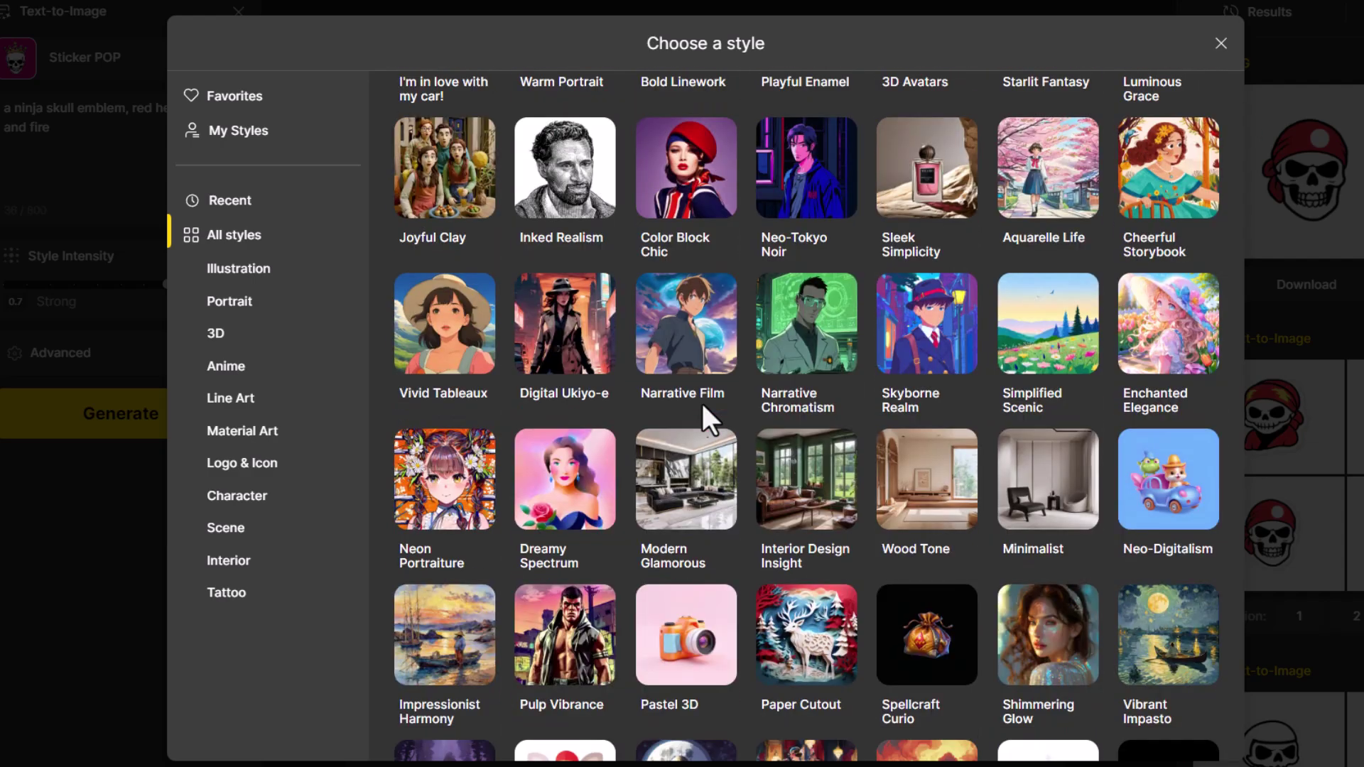
scroll(702, 403, down, 7)
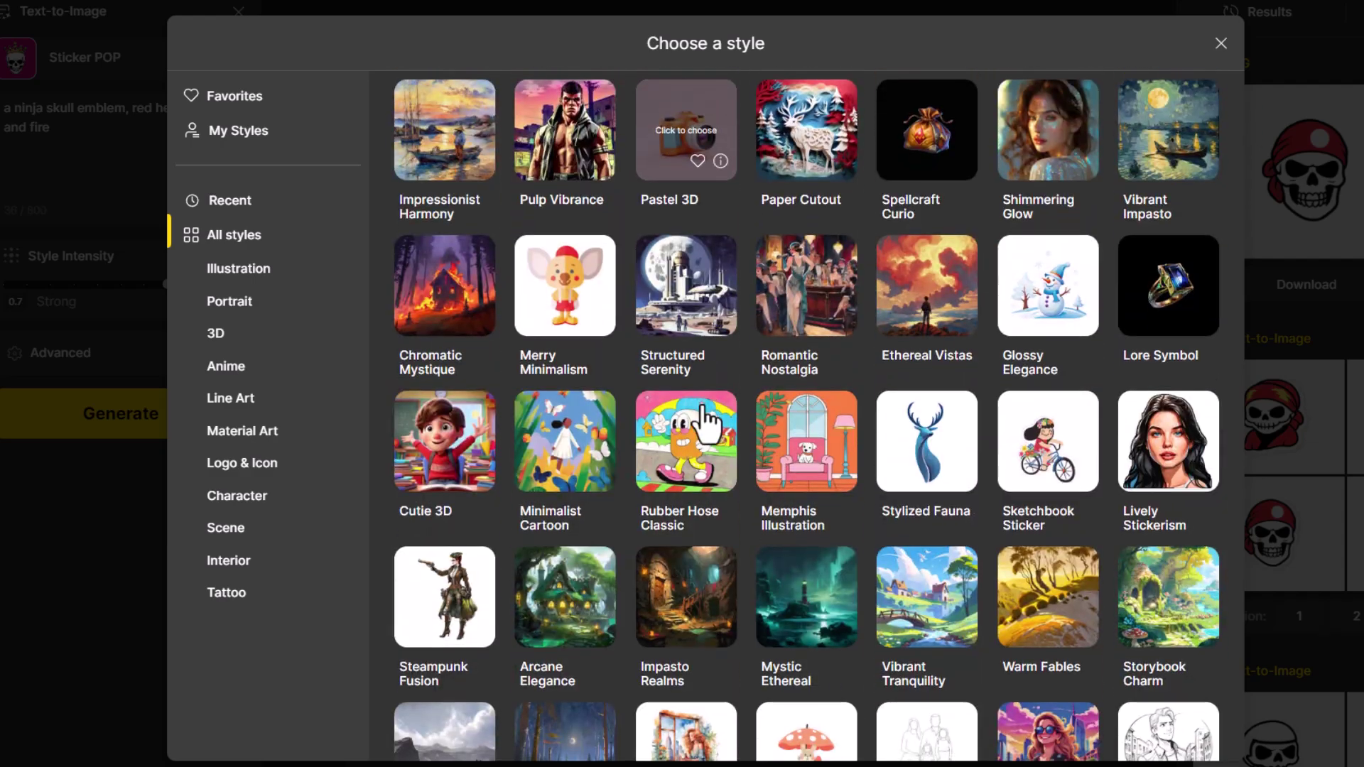
scroll(703, 415, down, 6)
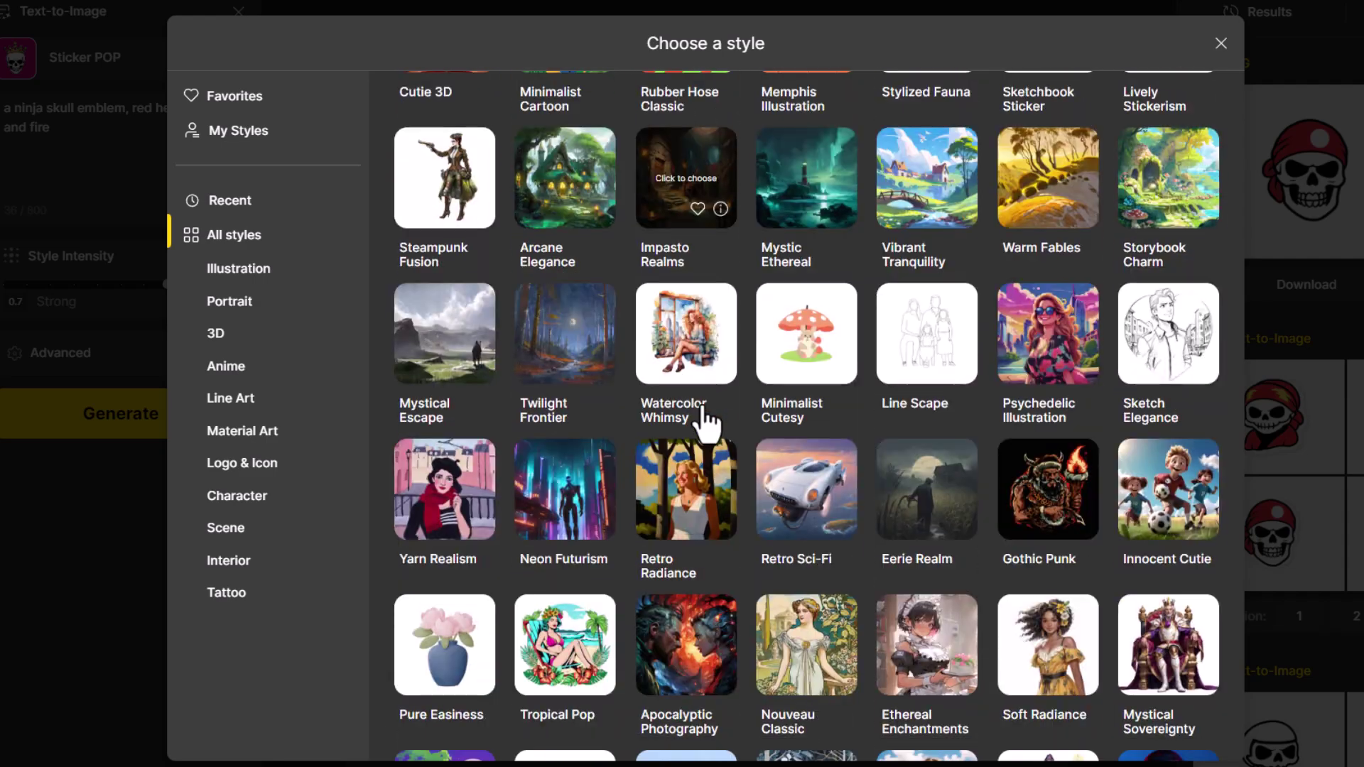
scroll(704, 419, down, 4)
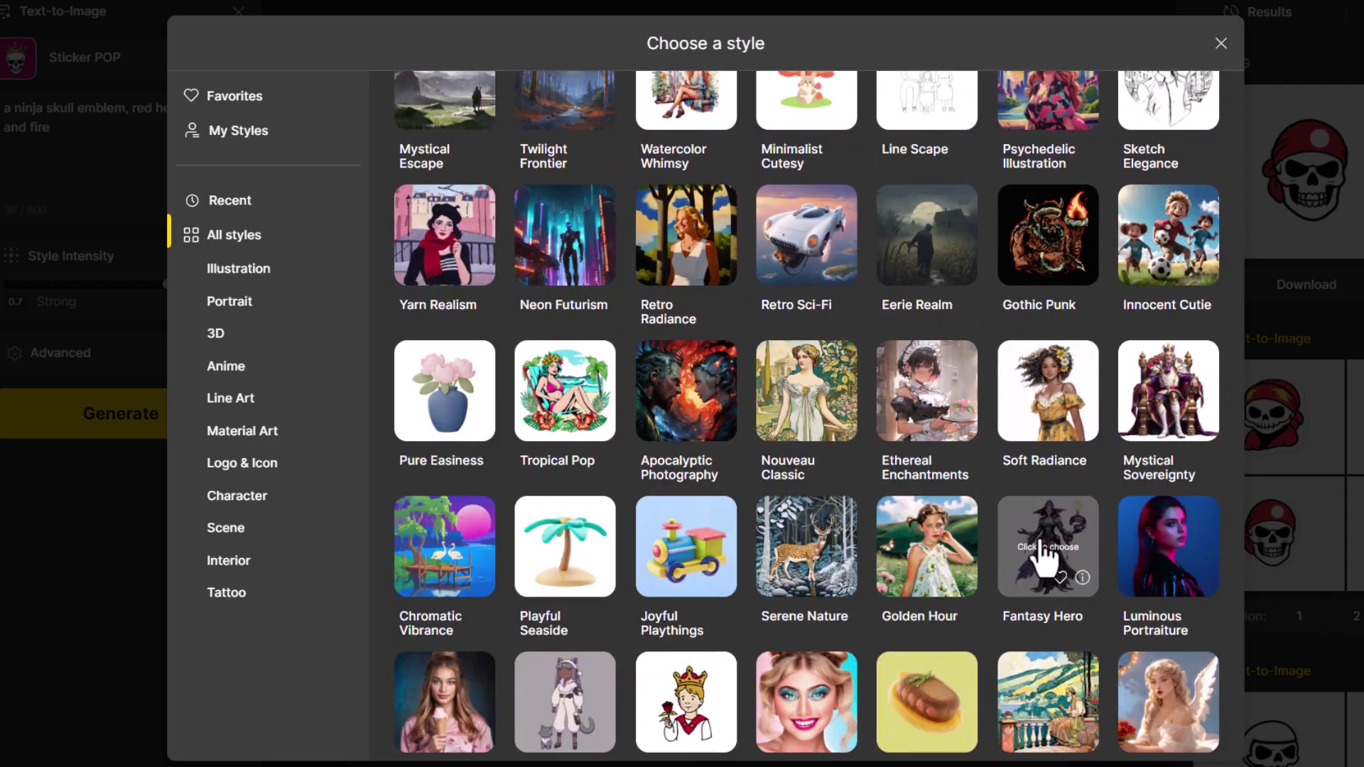
scroll(389, 523, down, 5)
scroll(1002, 547, up, 7)
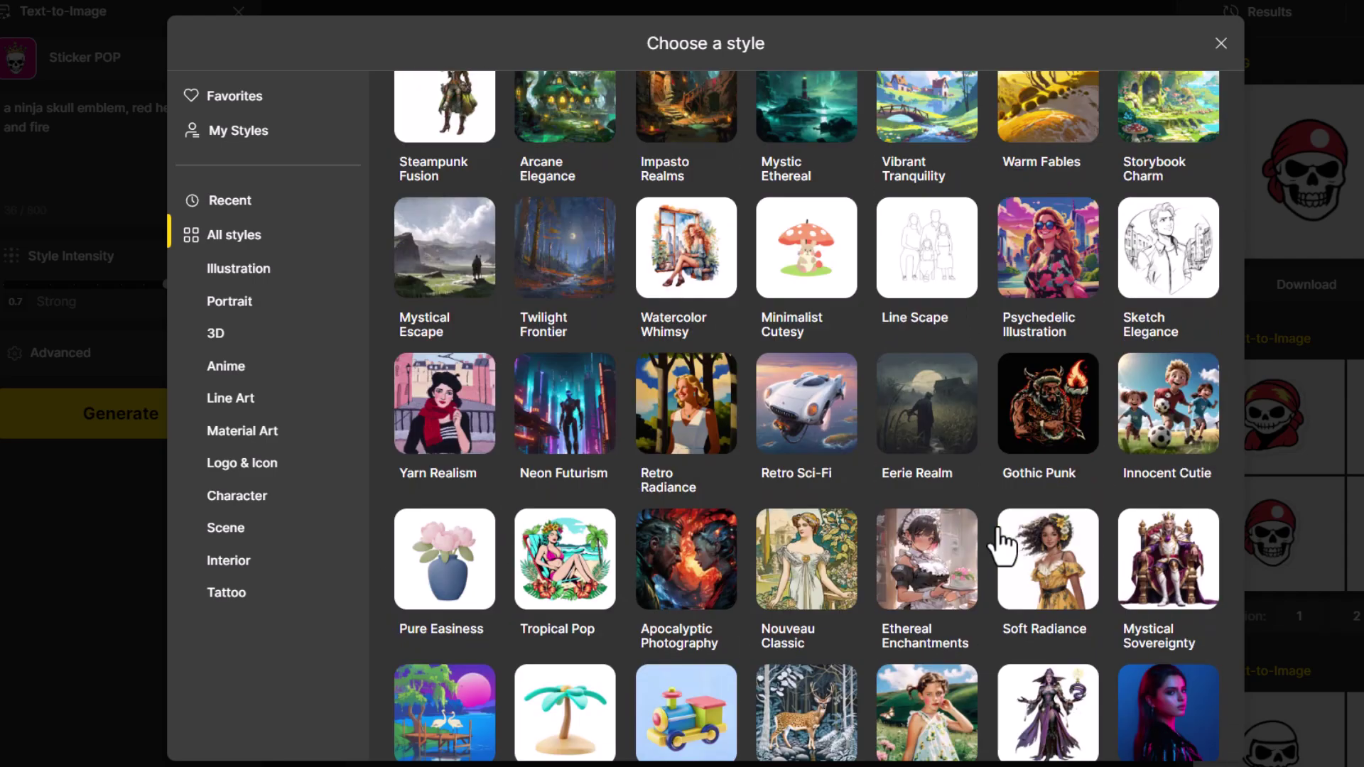
scroll(1002, 547, up, 18)
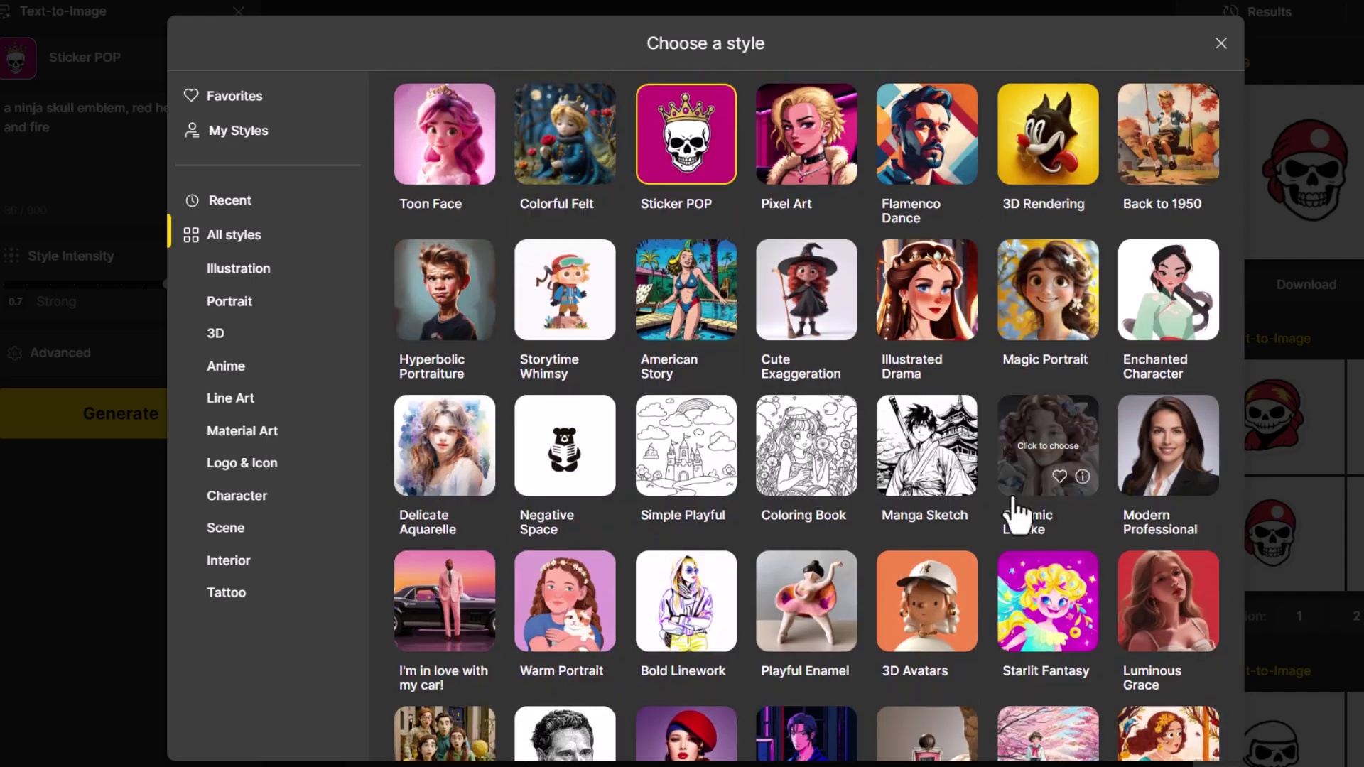
- Pick the American Story style, set Style Intensity to 0.7 and generate the ninja skull images
click(685, 288)
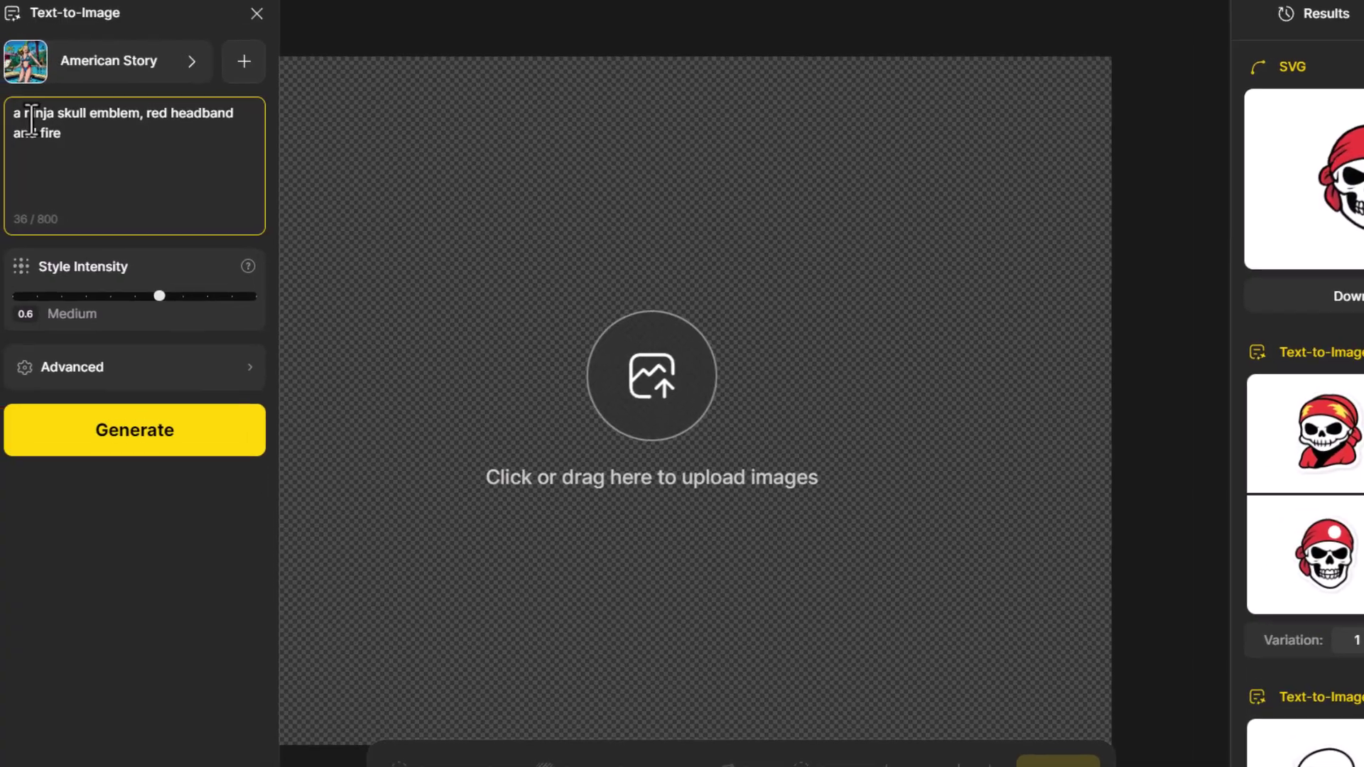
drag(3, 108, 81, 148)
click(82, 148)
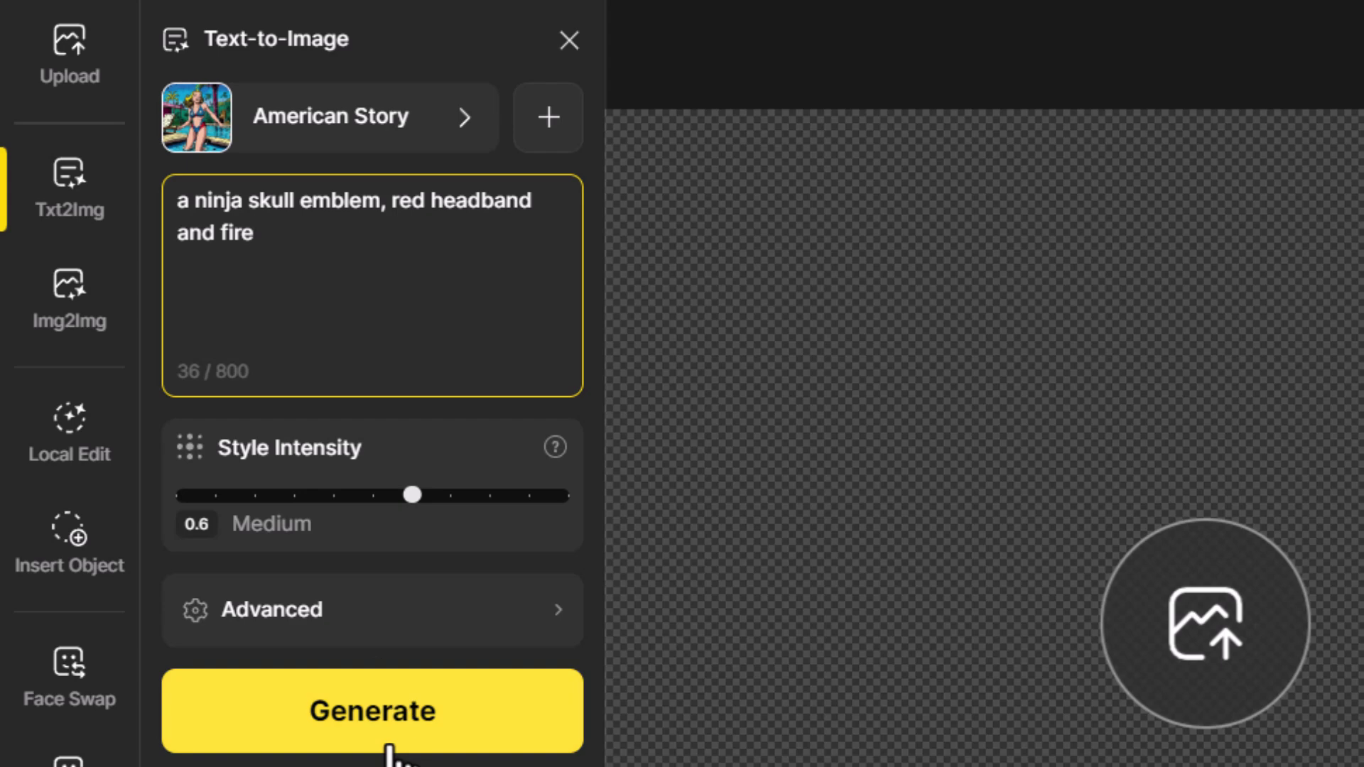
click(416, 497)
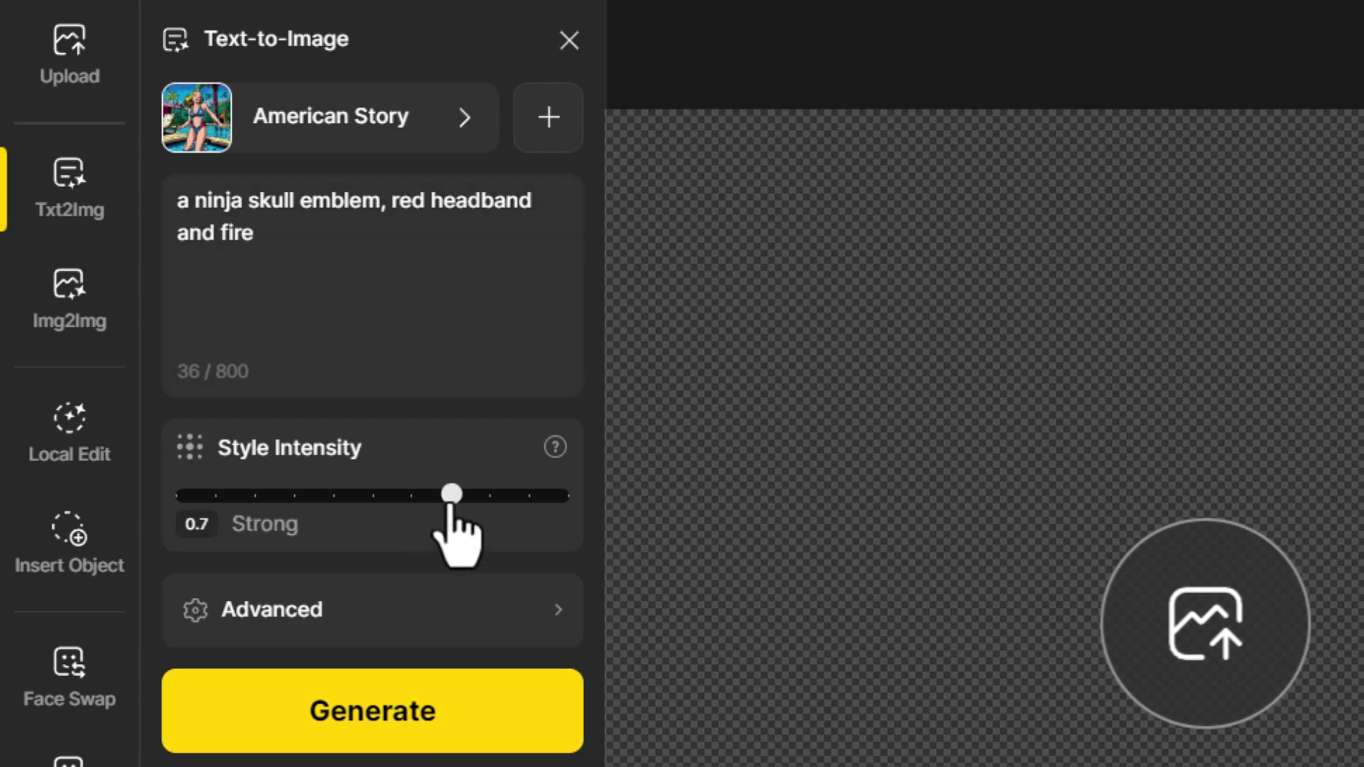
click(412, 729)
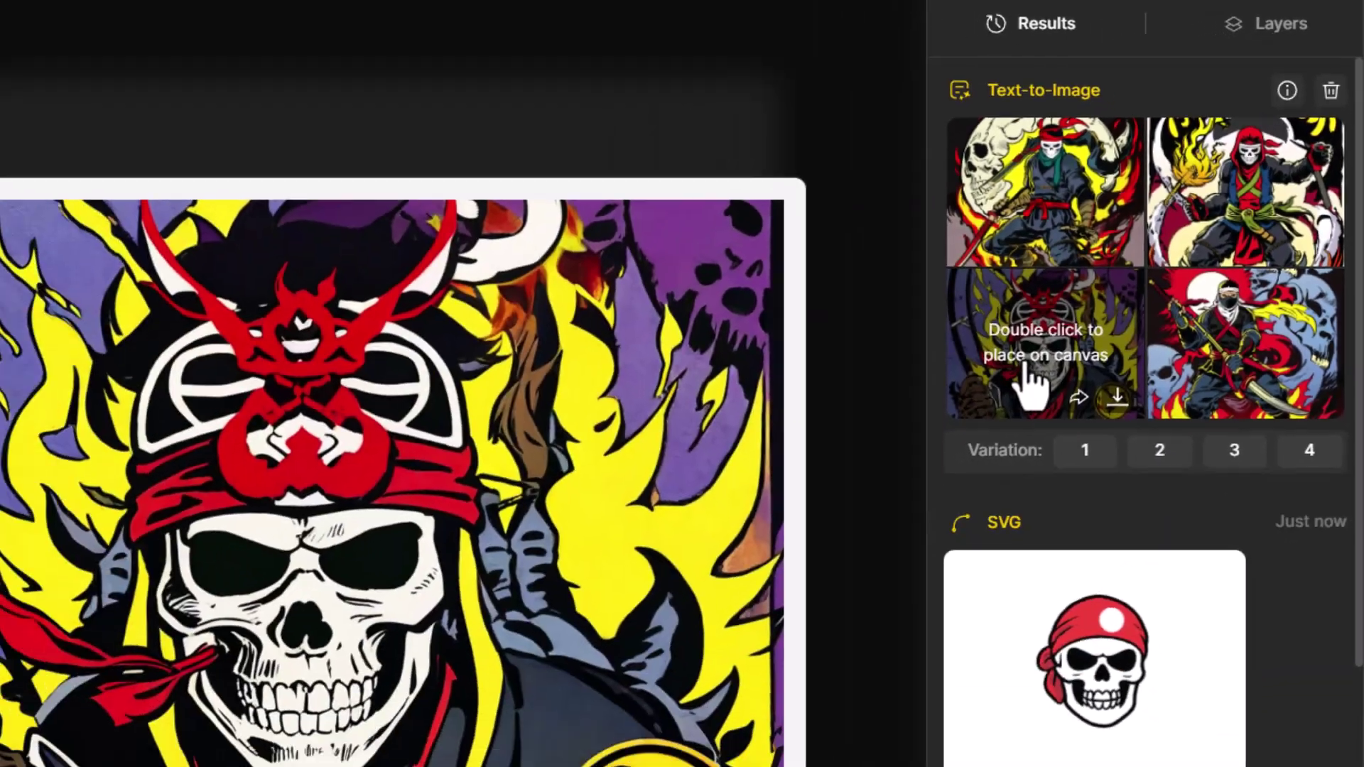
- Try the generated variations on the canvas, ending with the samurai skull version placed
double_click(1091, 178)
double_click(1233, 183)
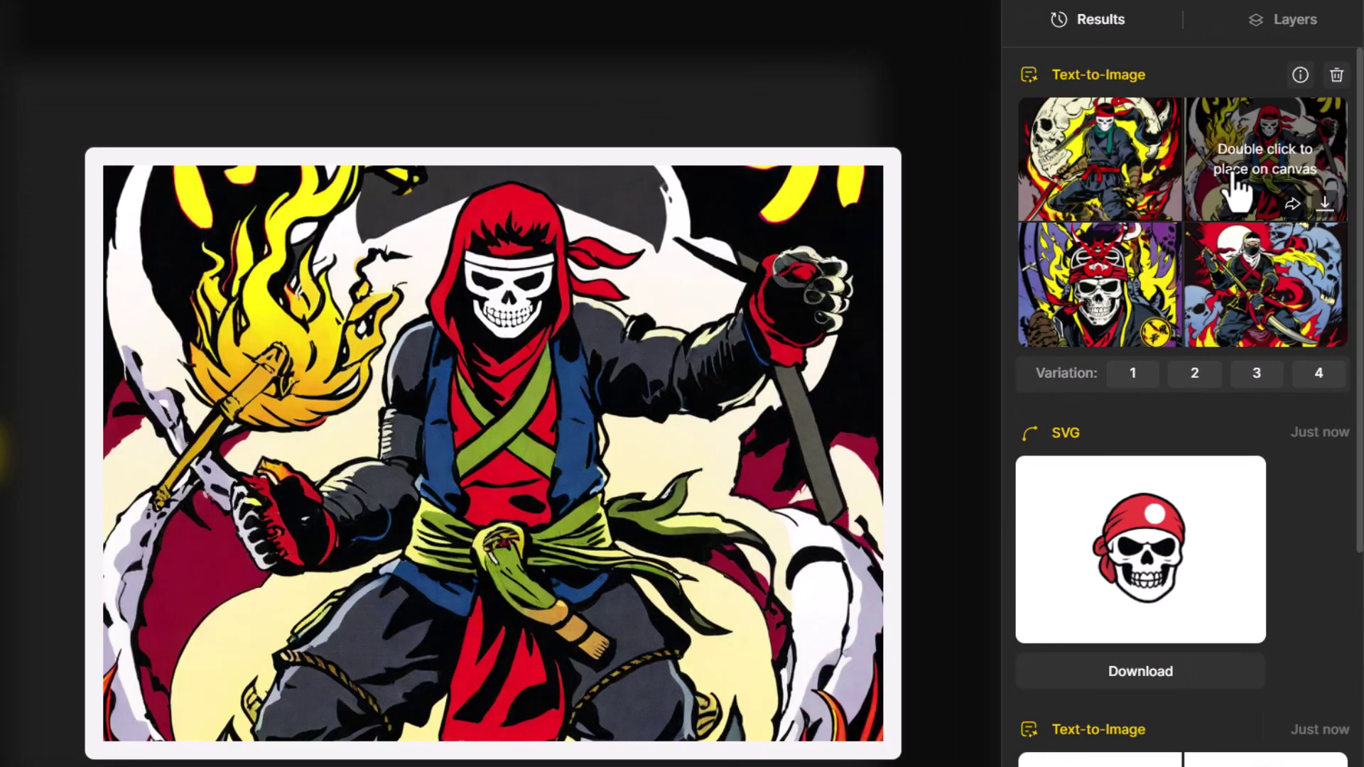
double_click(1250, 270)
double_click(1145, 259)
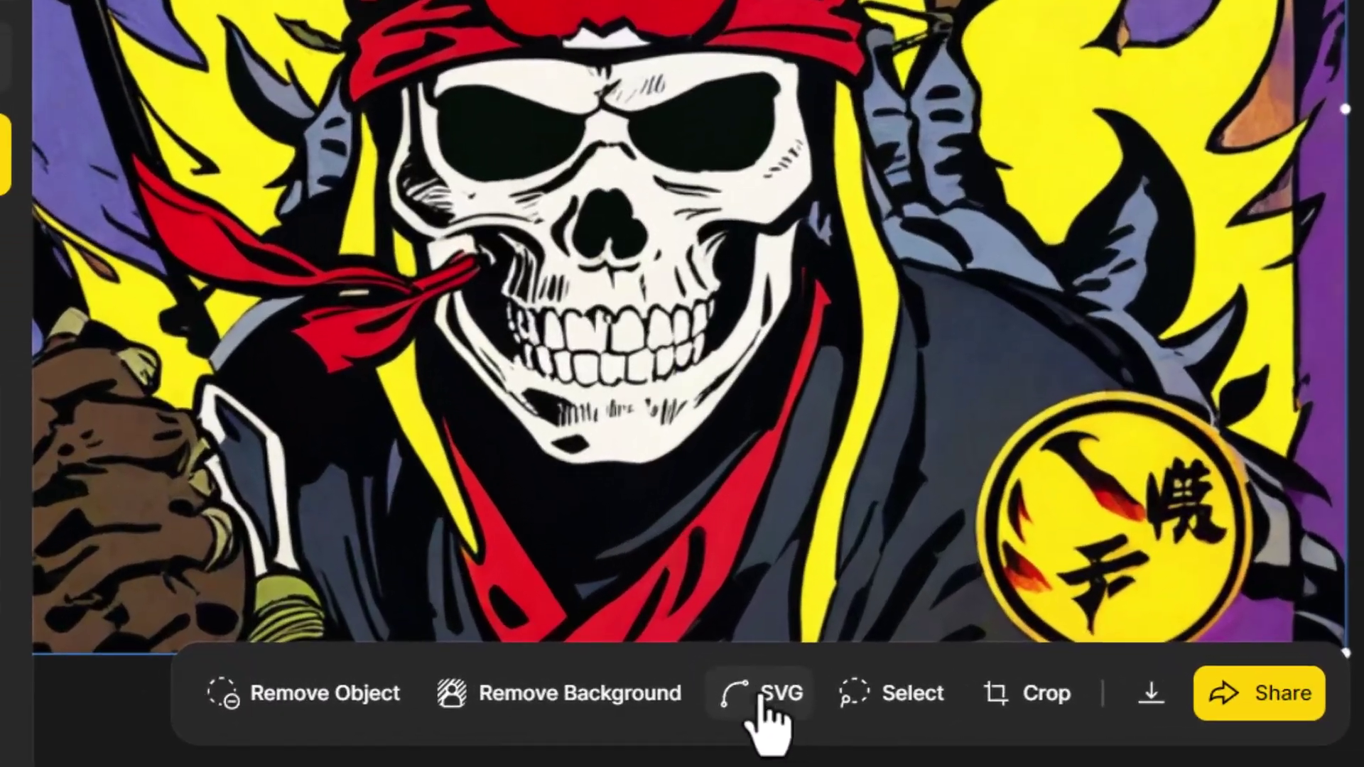
- Vectorize the samurai skull image to SVG with Group By None and Coarse line fit
click(681, 683)
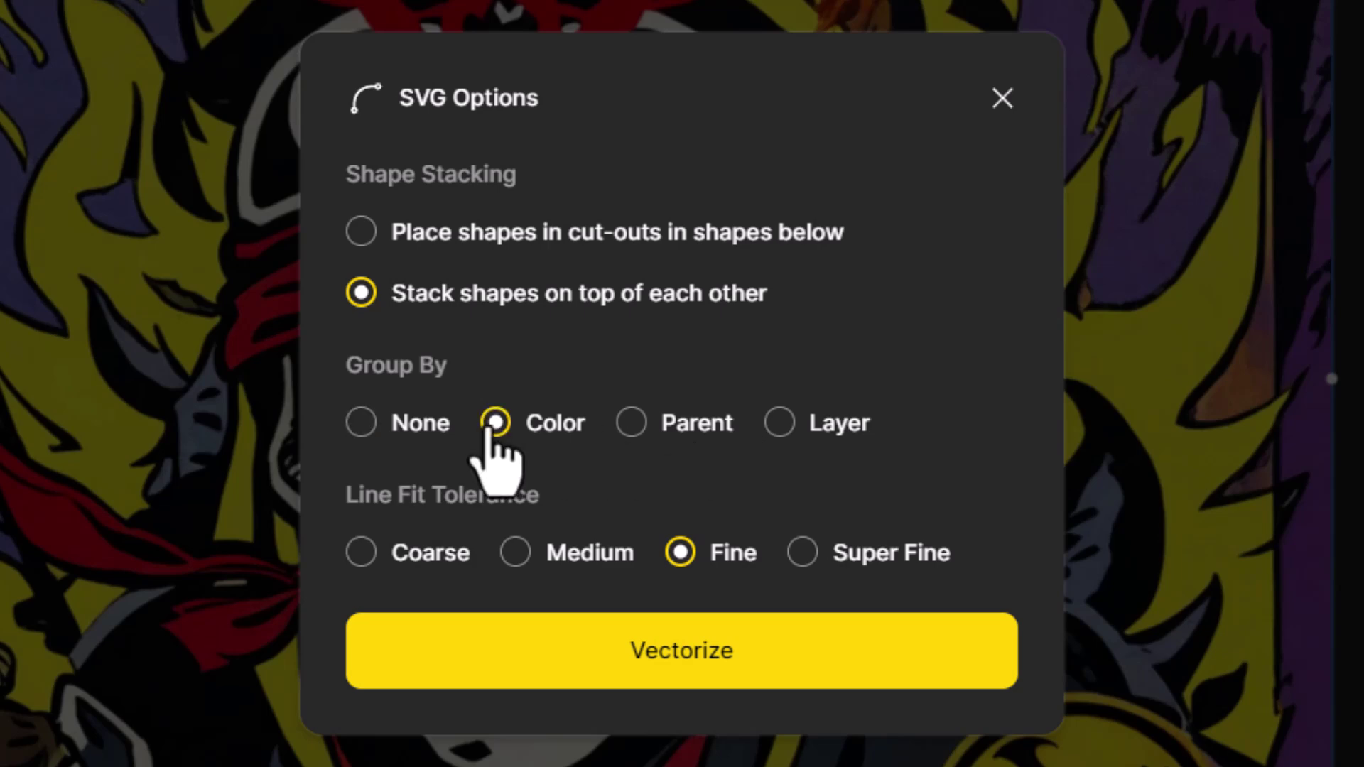
click(361, 426)
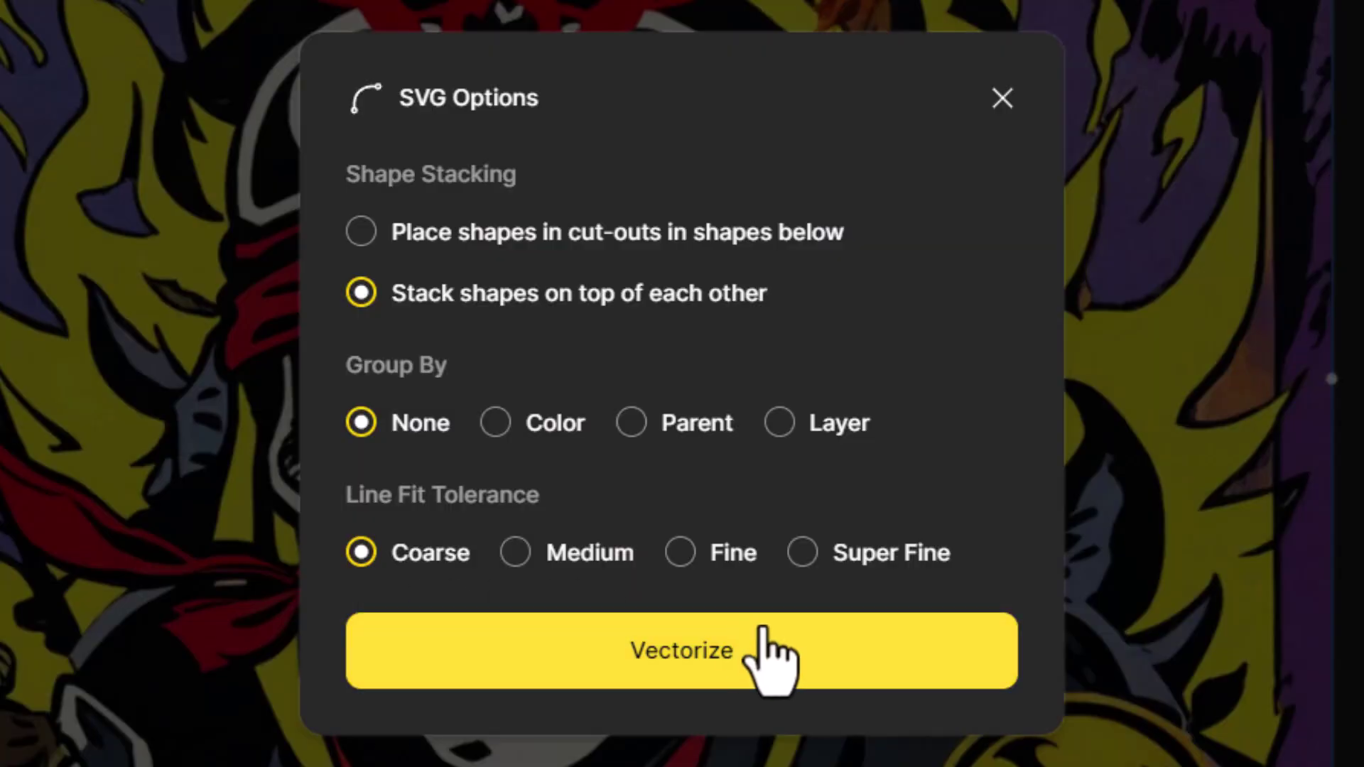
click(615, 664)
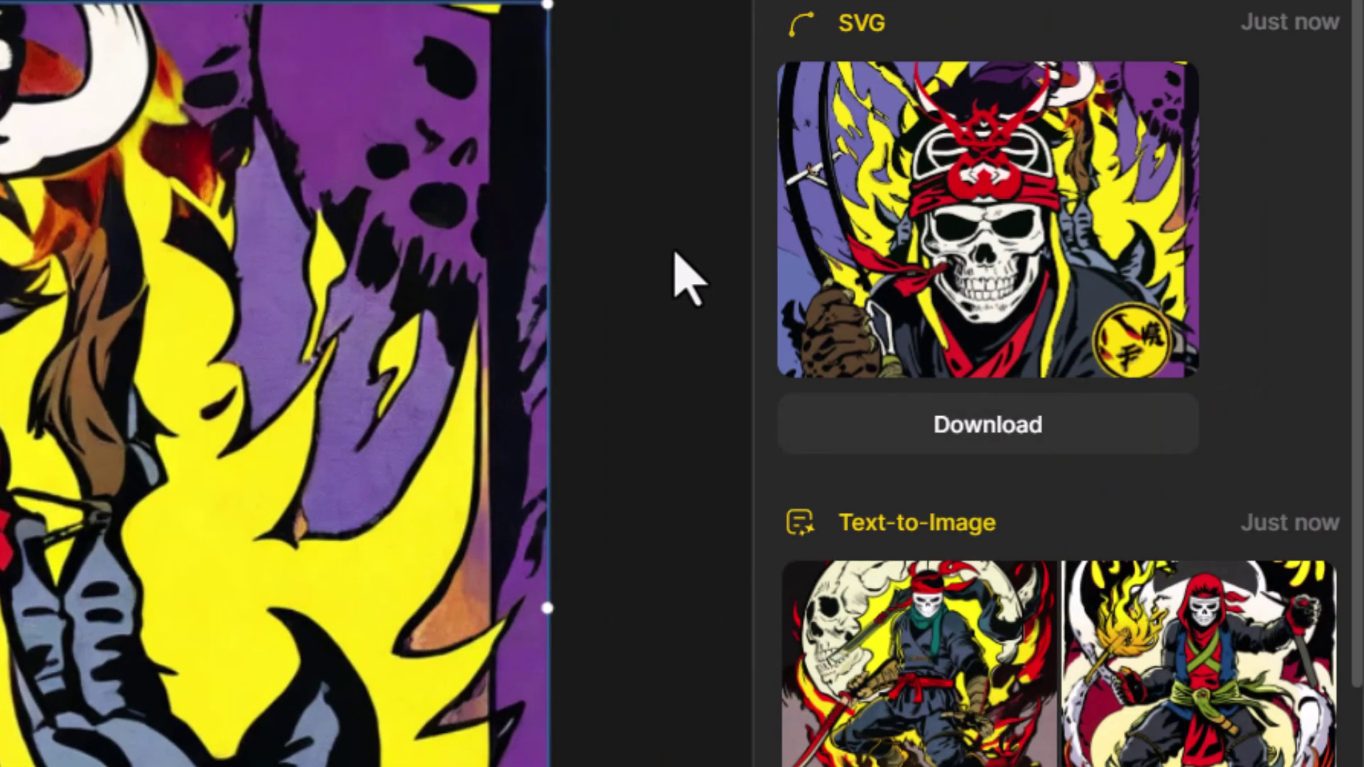
- Preview the new samurai skull SVG result and download it
click(980, 206)
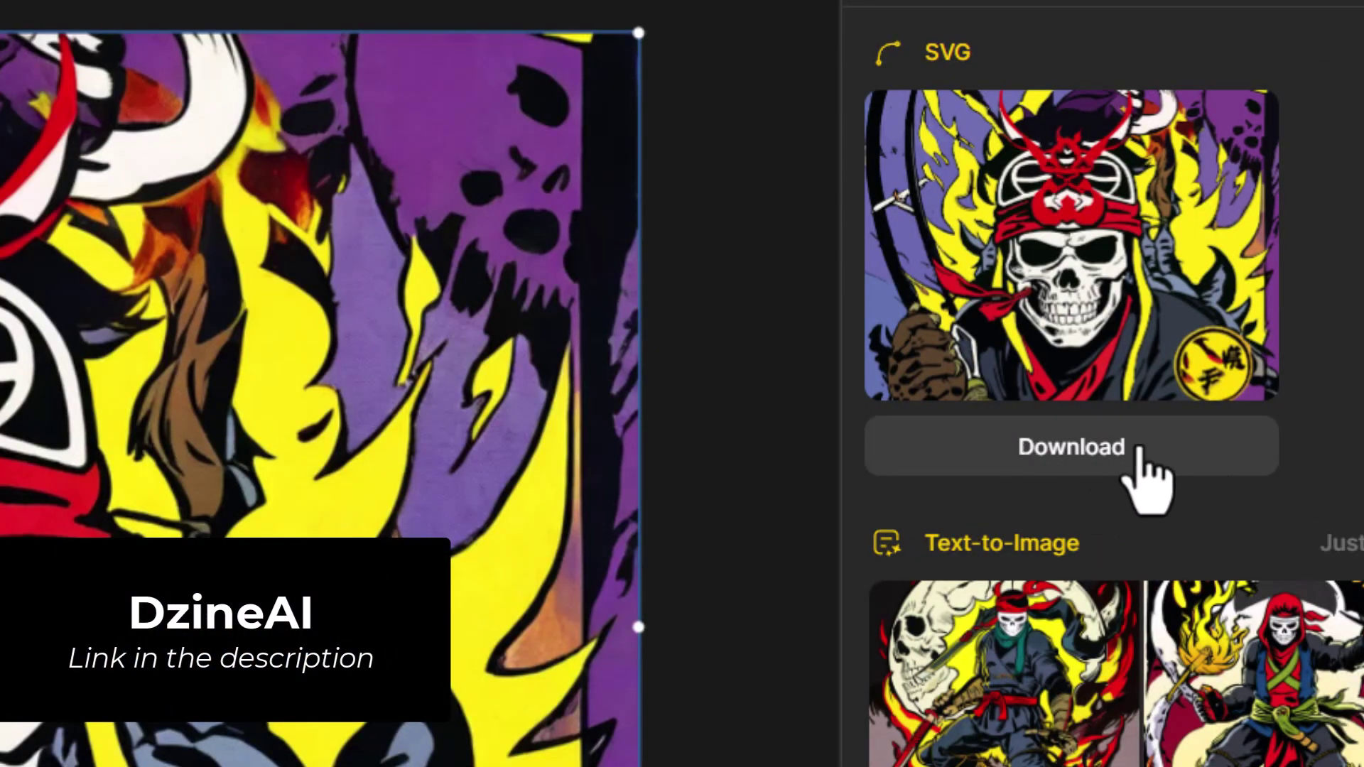
click(1138, 448)
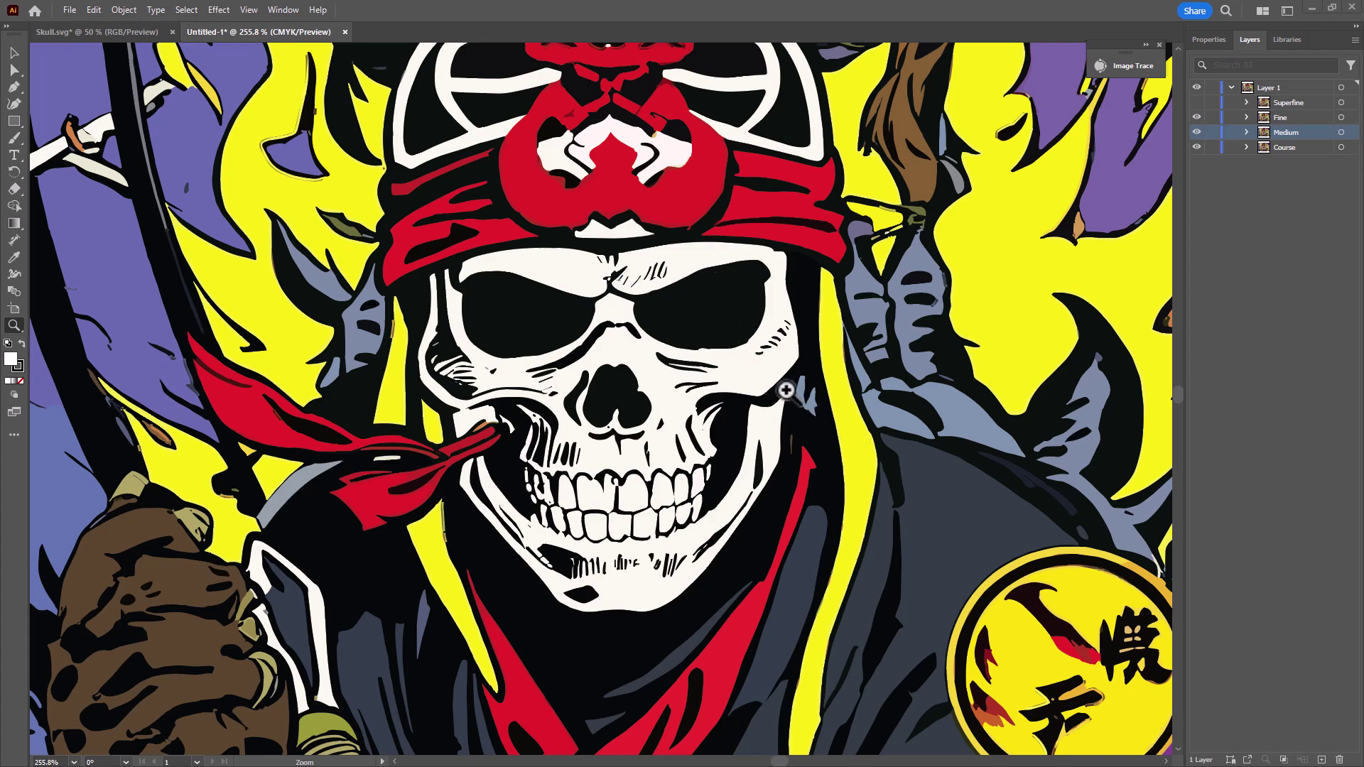
- Zoom into a small skull detail and hide the Fine and Medium layers, leaving Course visible
drag(787, 392, 1129, 680)
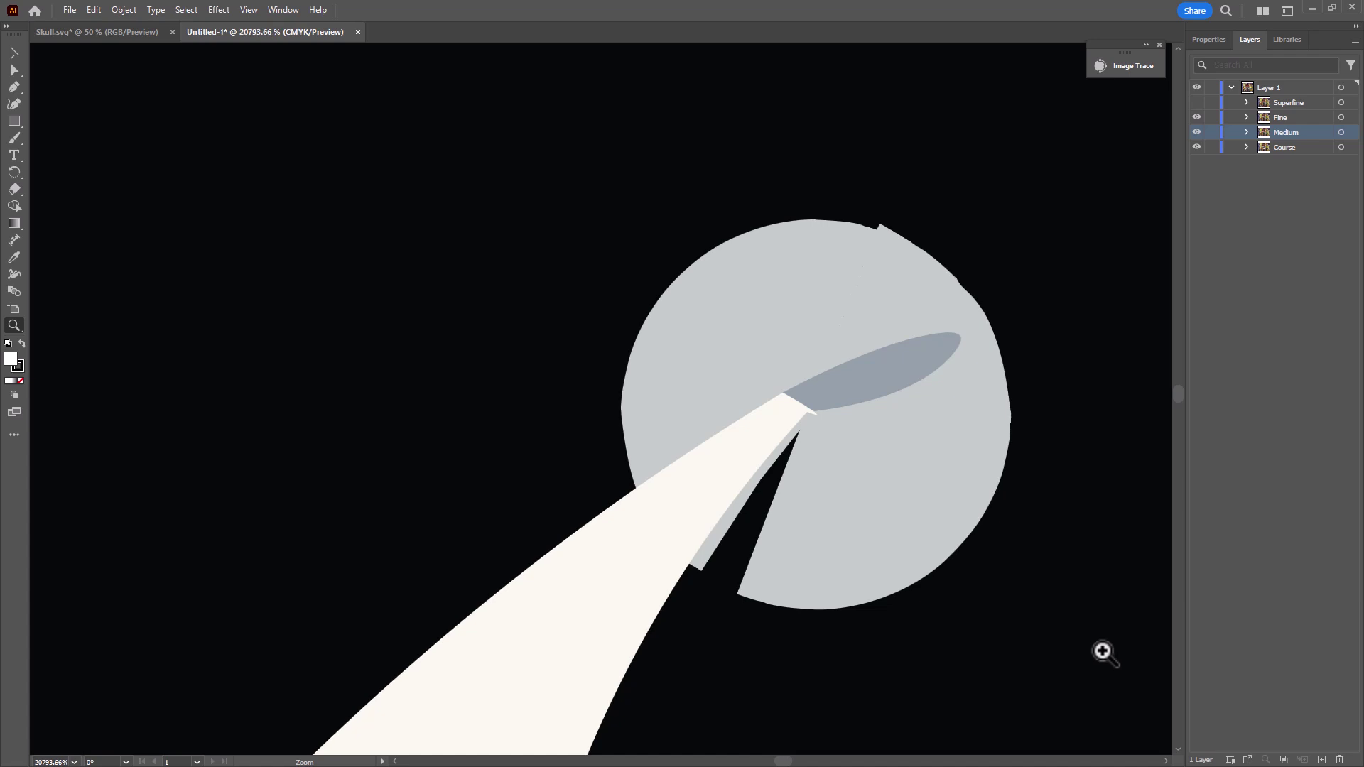
drag(1197, 117, 1196, 135)
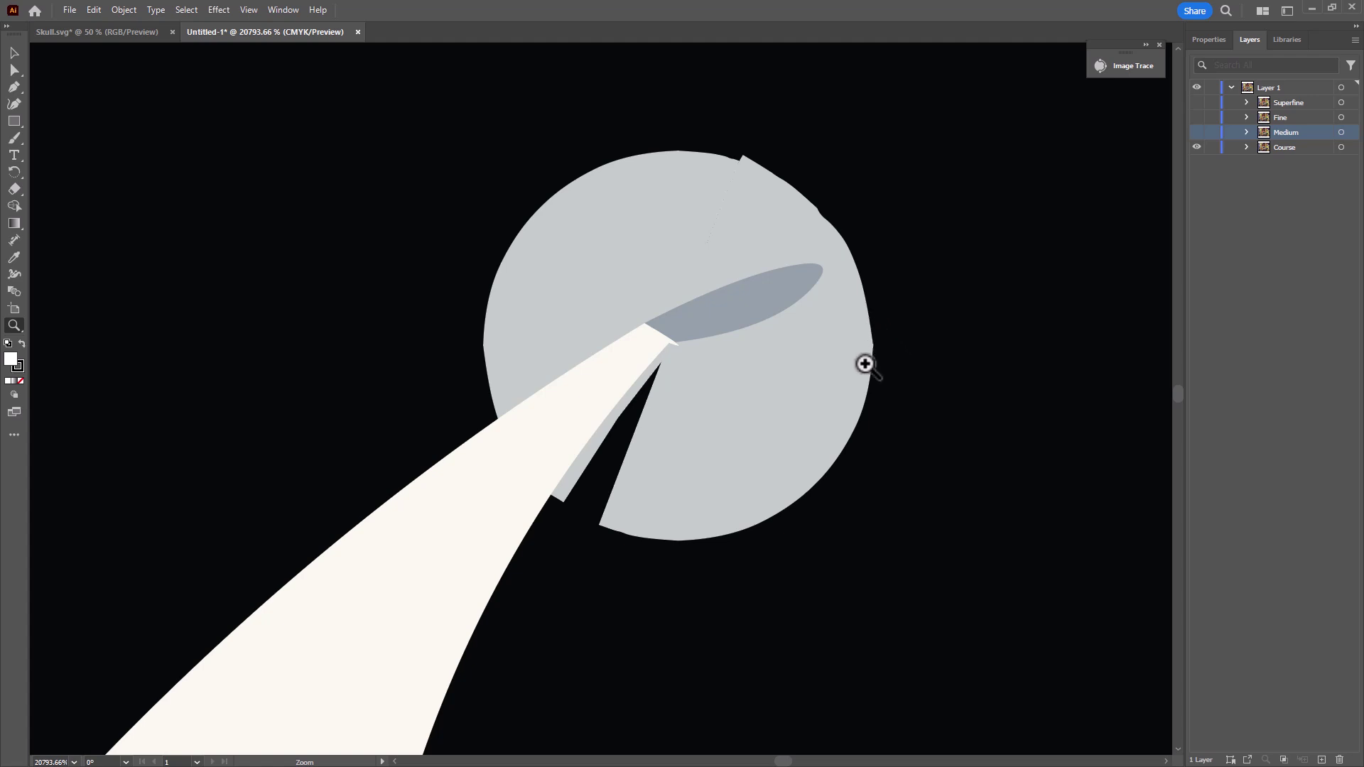
- Toggle the Medium trace against Course, then turn the Fine and Superfine layers back on
click(1197, 132)
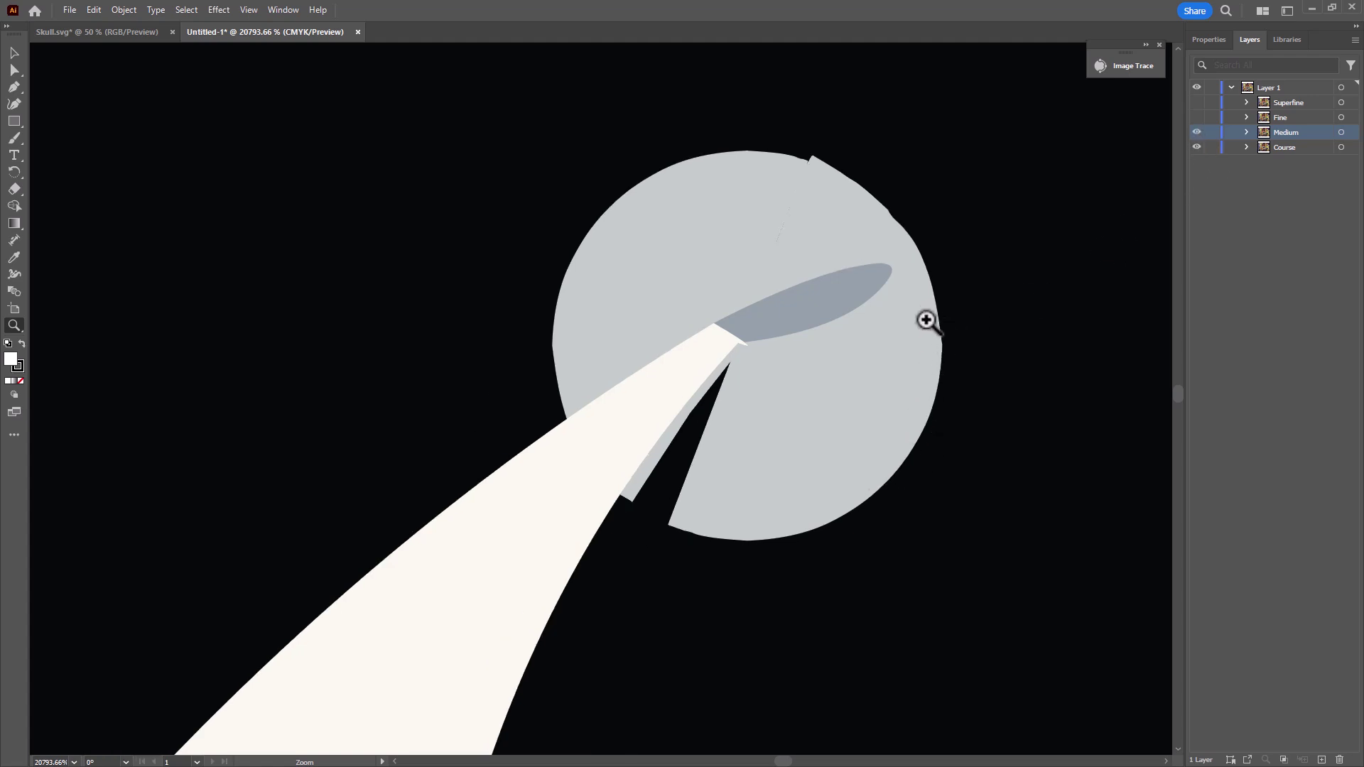
click(1196, 132)
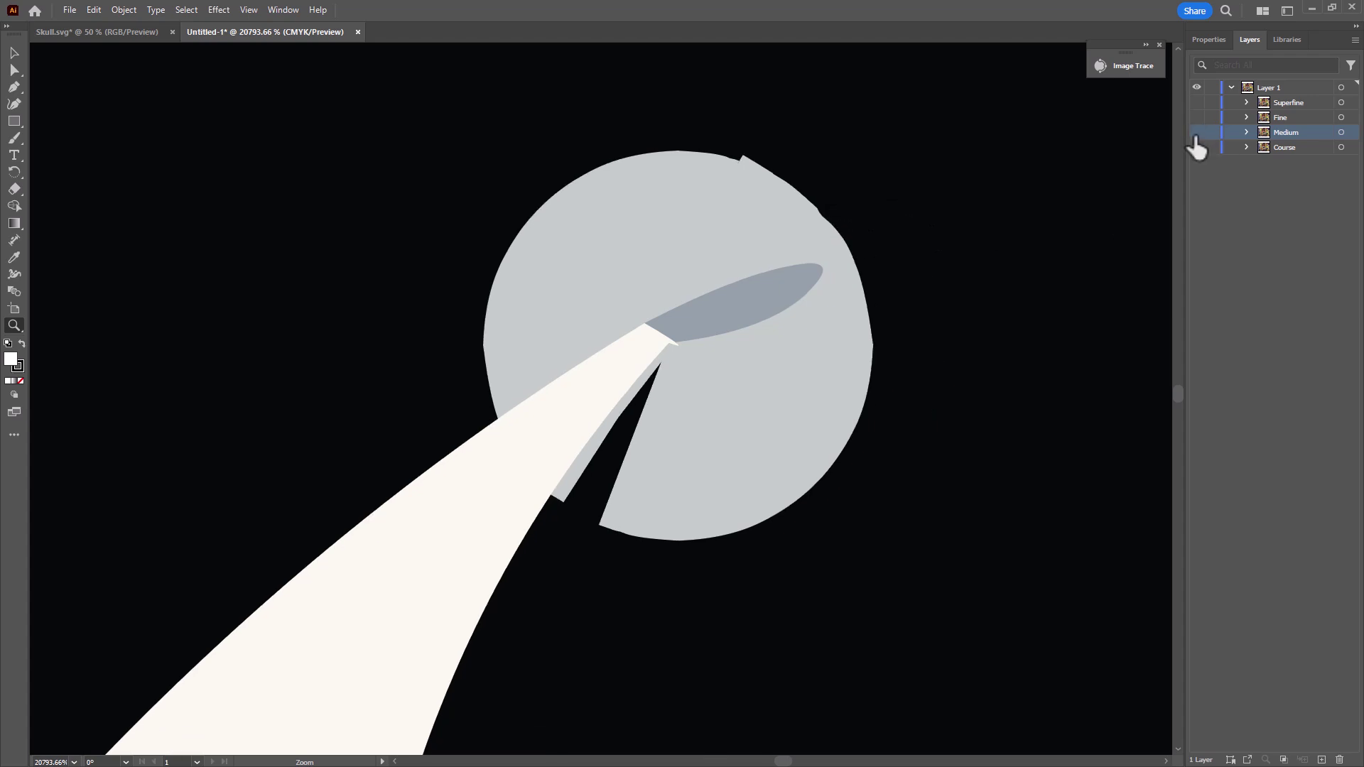
click(1196, 133)
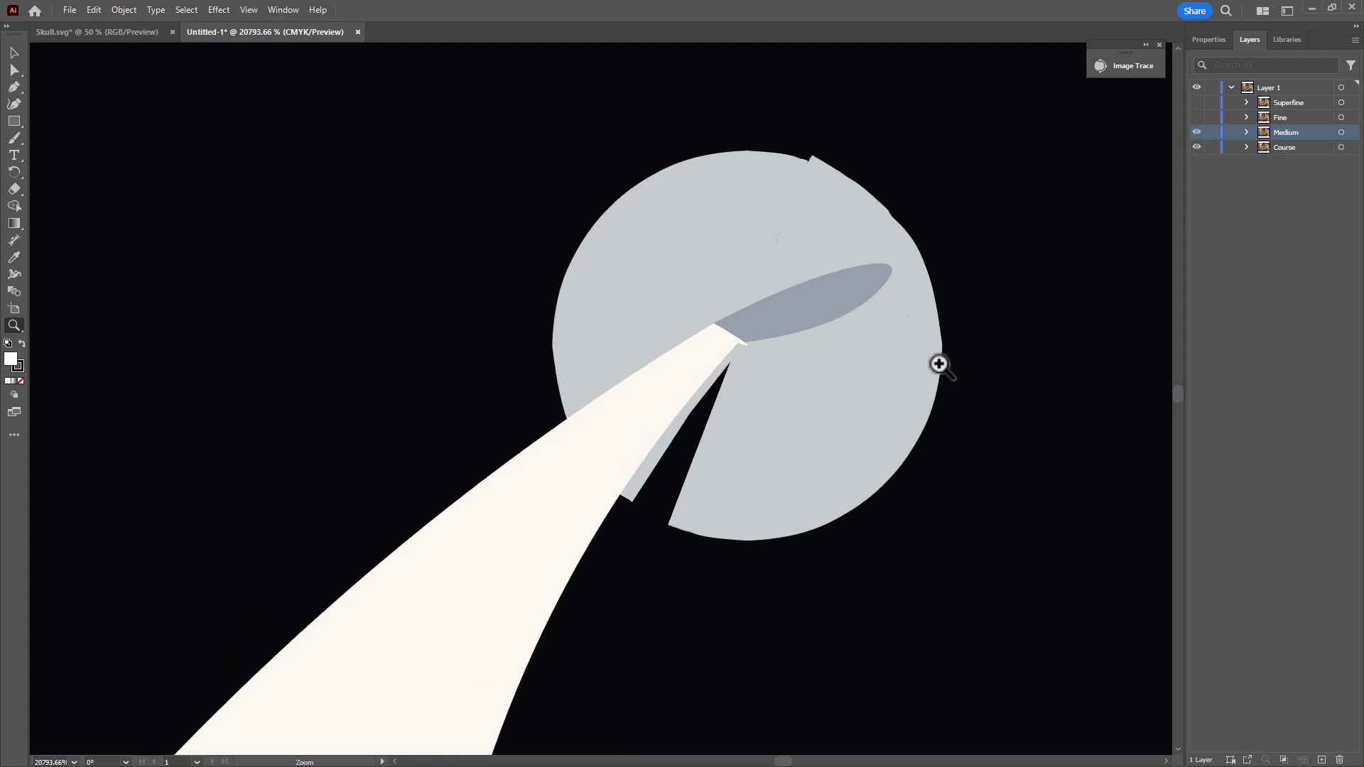
click(1196, 117)
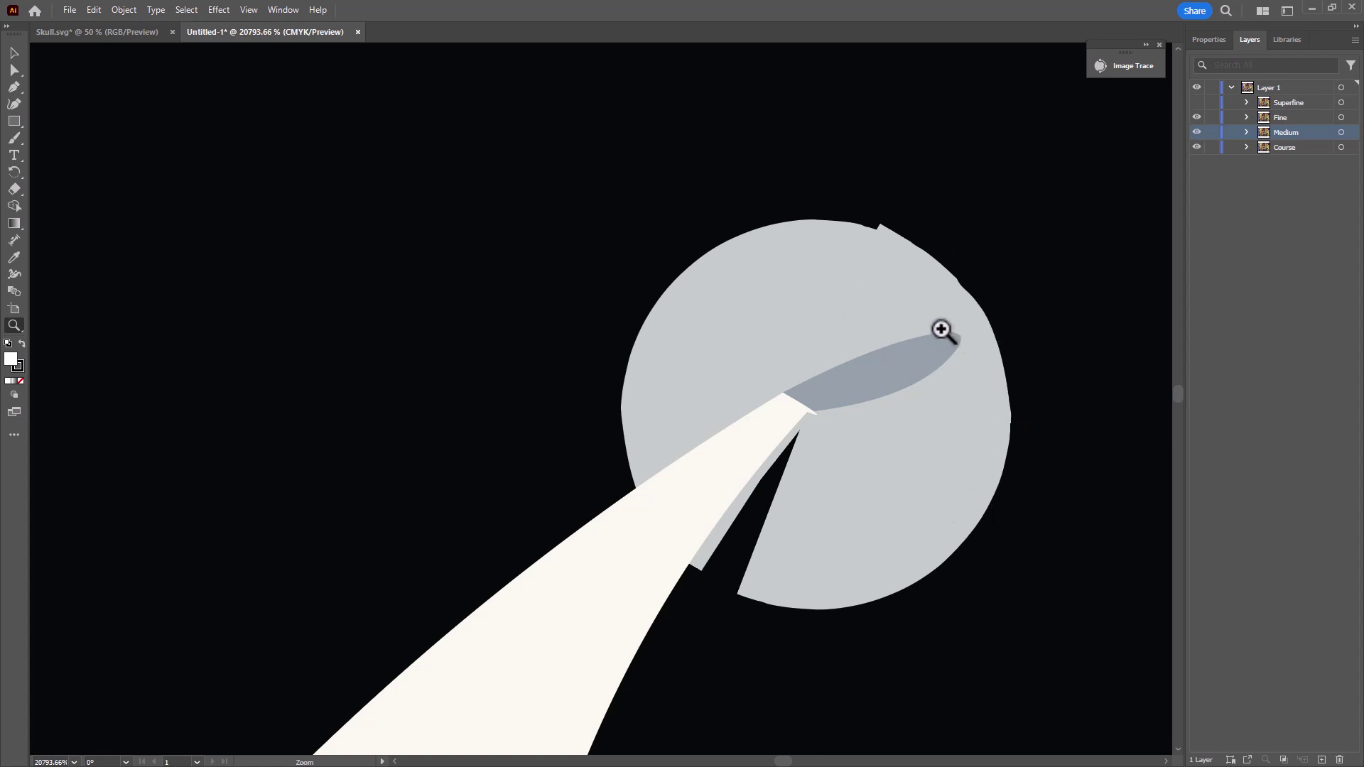
click(1196, 102)
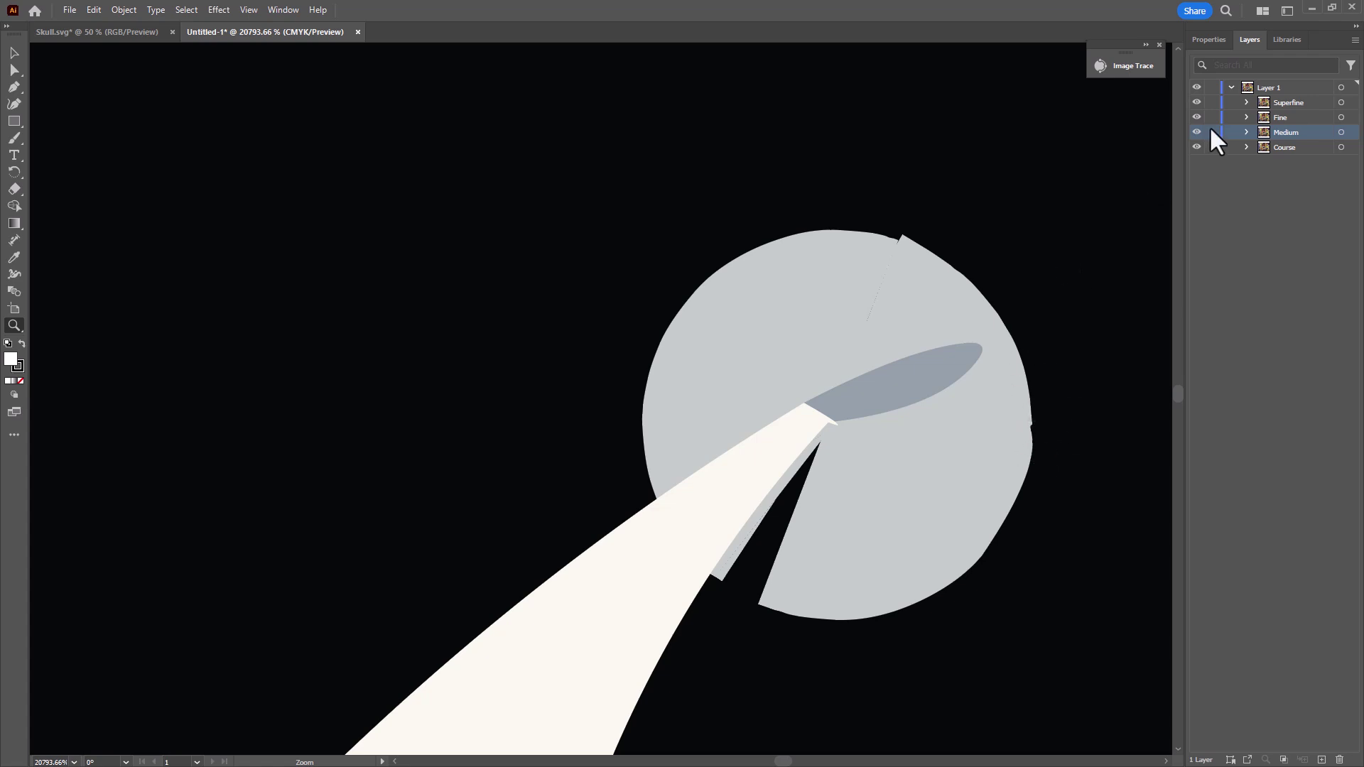
click(1299, 93)
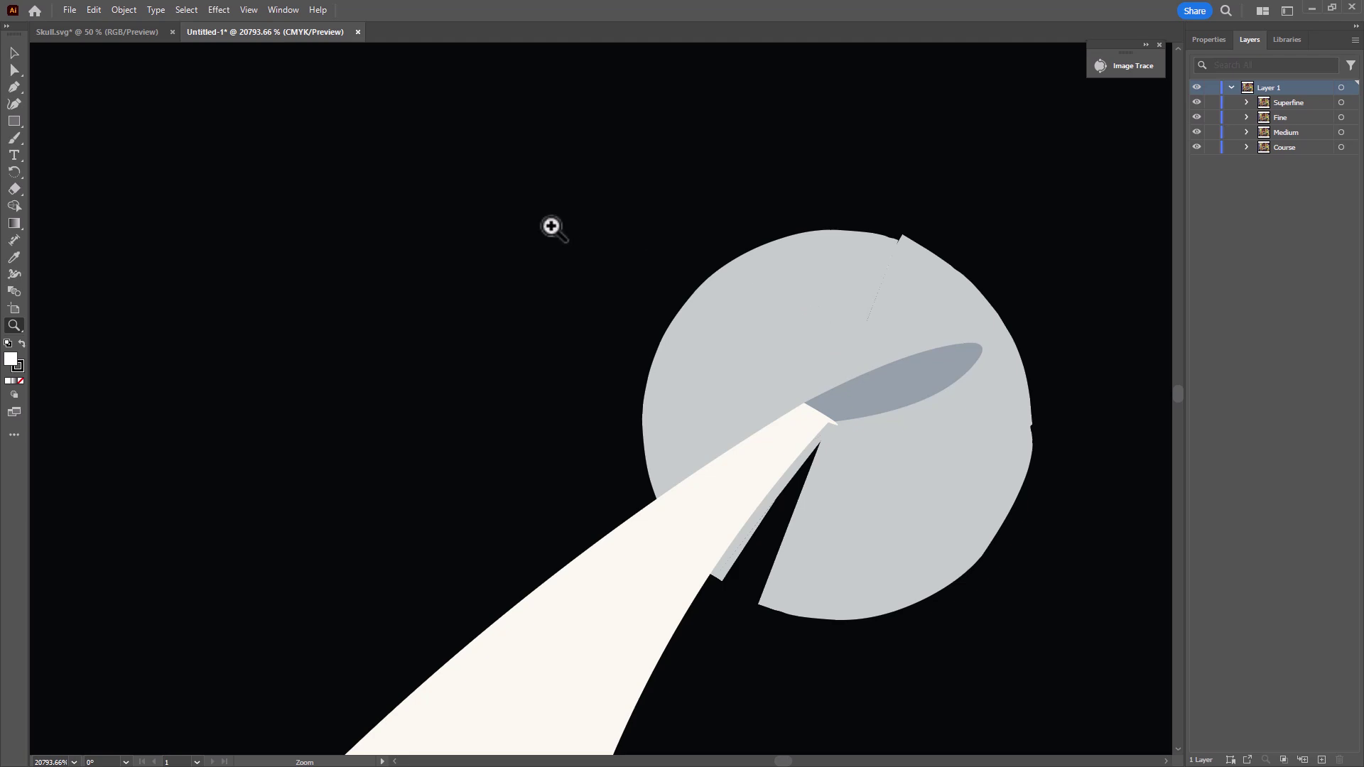
- Zoom into the cheek's small grey drop shape, show every trace layer, then zoom out to the whole artwork
alt+click(745, 441)
alt+click(751, 438)
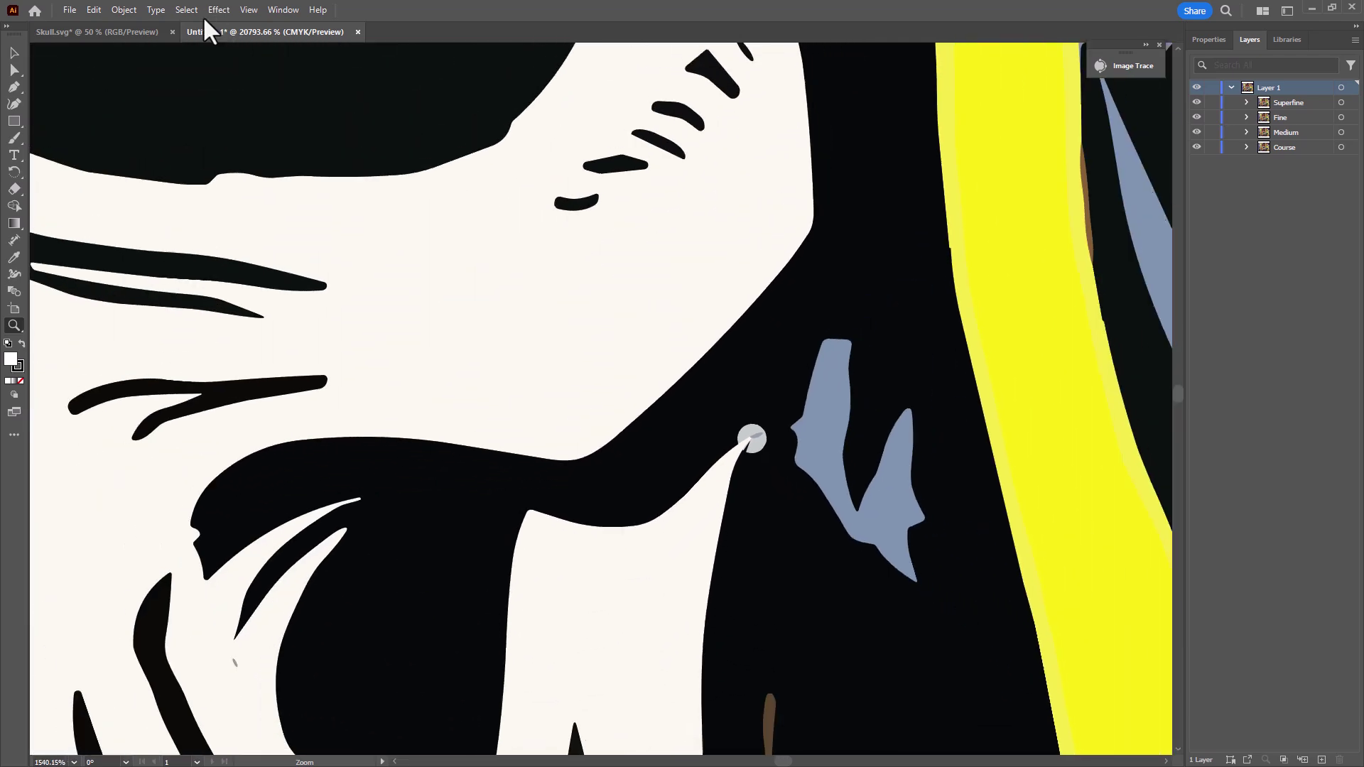
alt+click(521, 536)
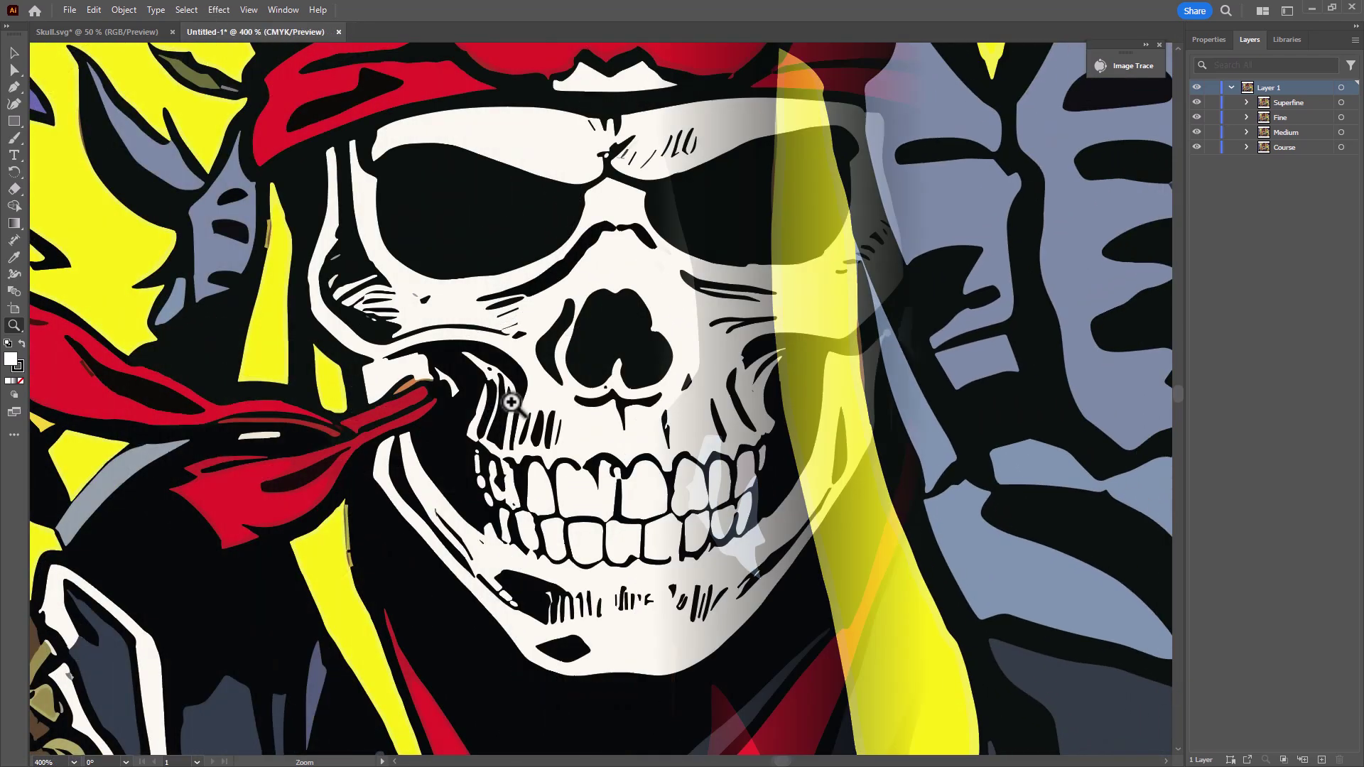
drag(500, 395, 748, 538)
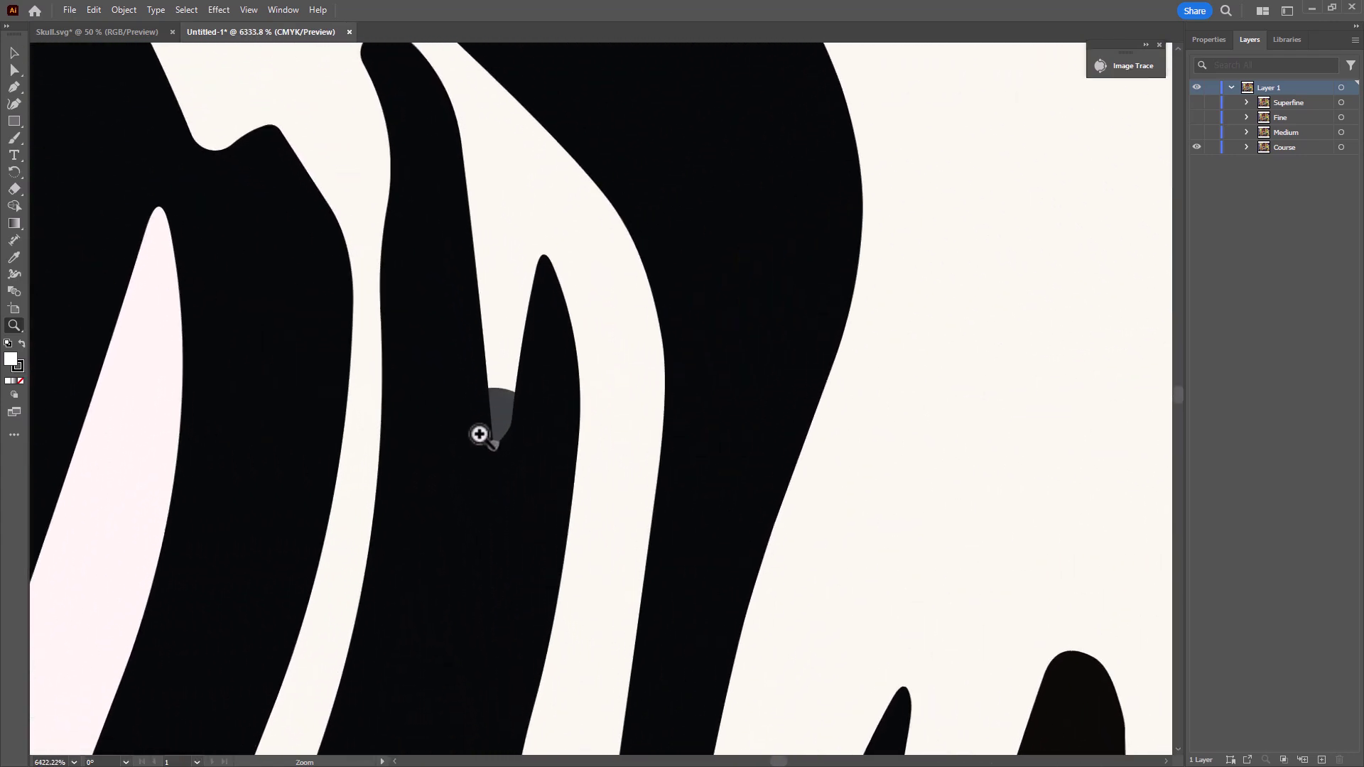
drag(477, 432, 709, 578)
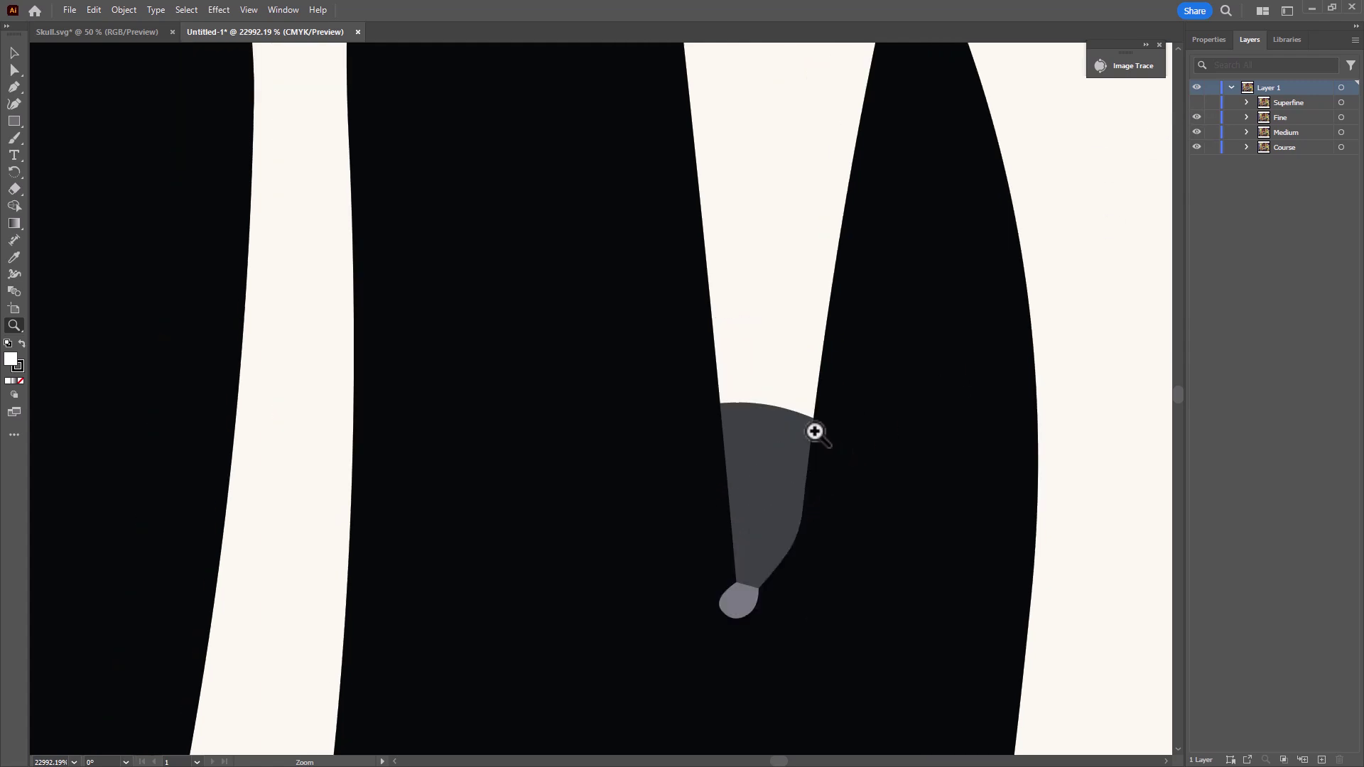
click(1199, 103)
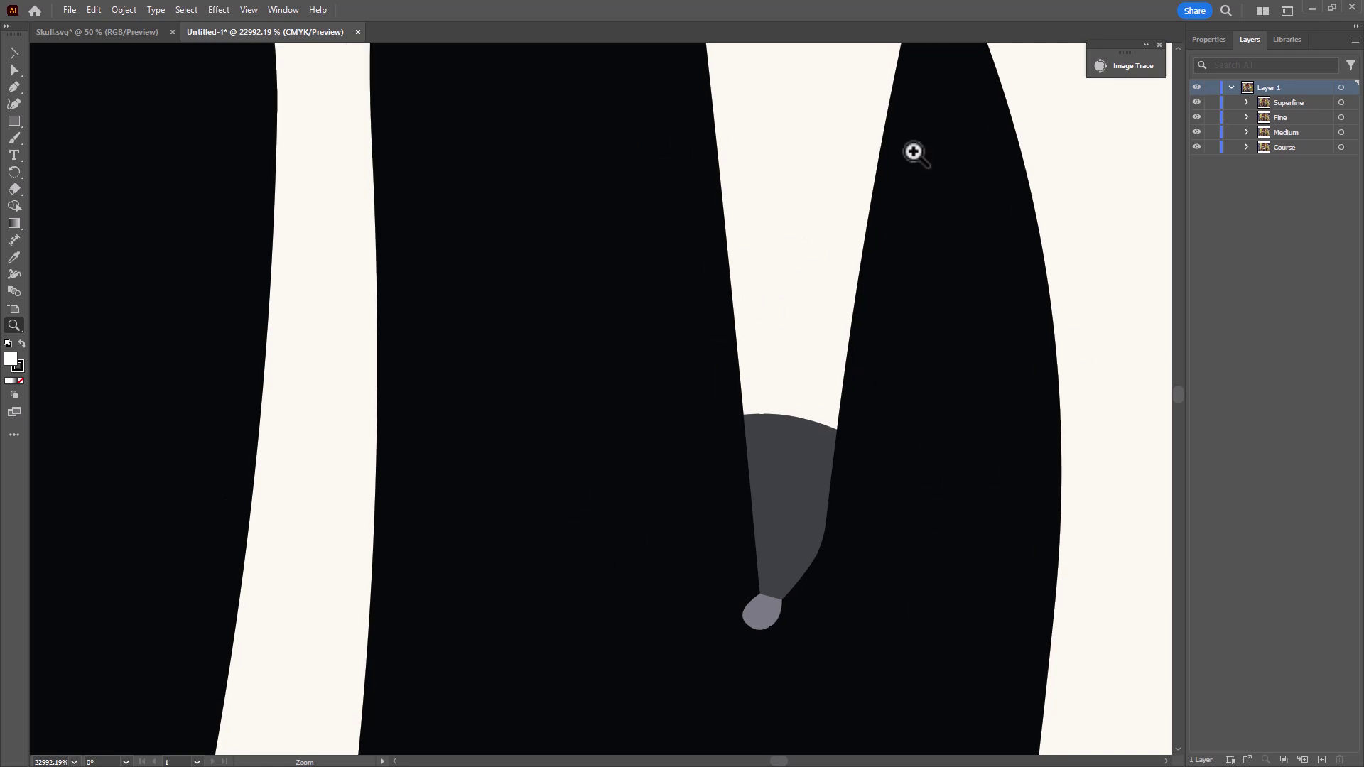
alt+click(540, 352)
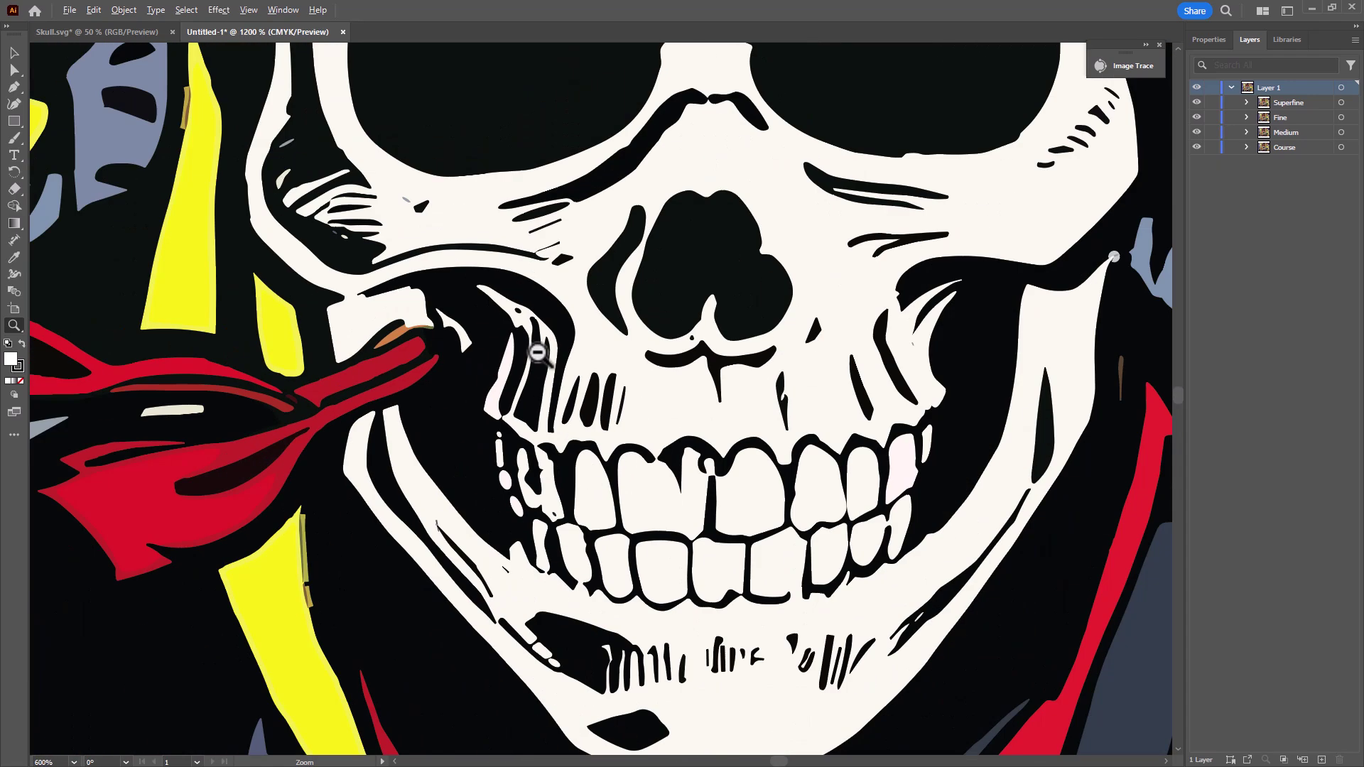
alt+click(540, 348)
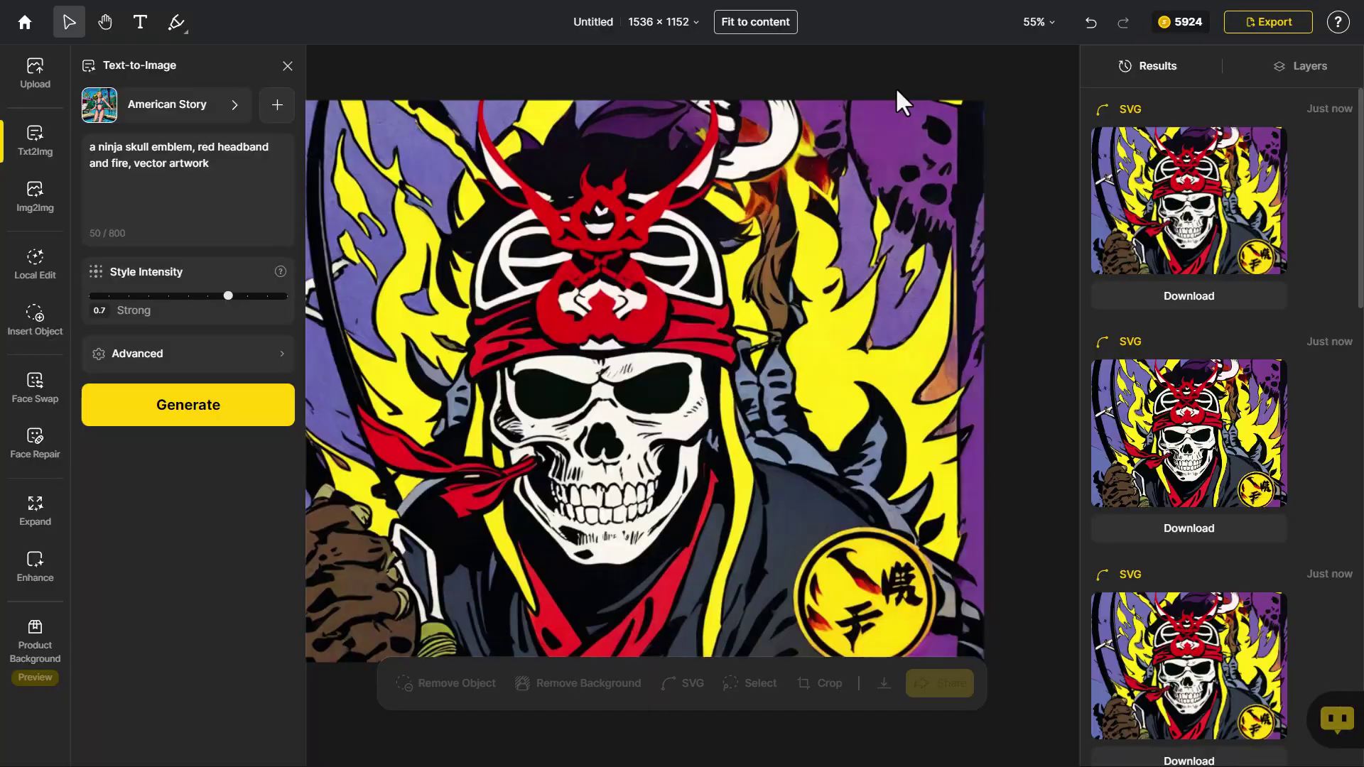
- Delete the ninja skull from the canvas and upload the Wolverine JPG in its place
click(824, 234)
key(Delete)
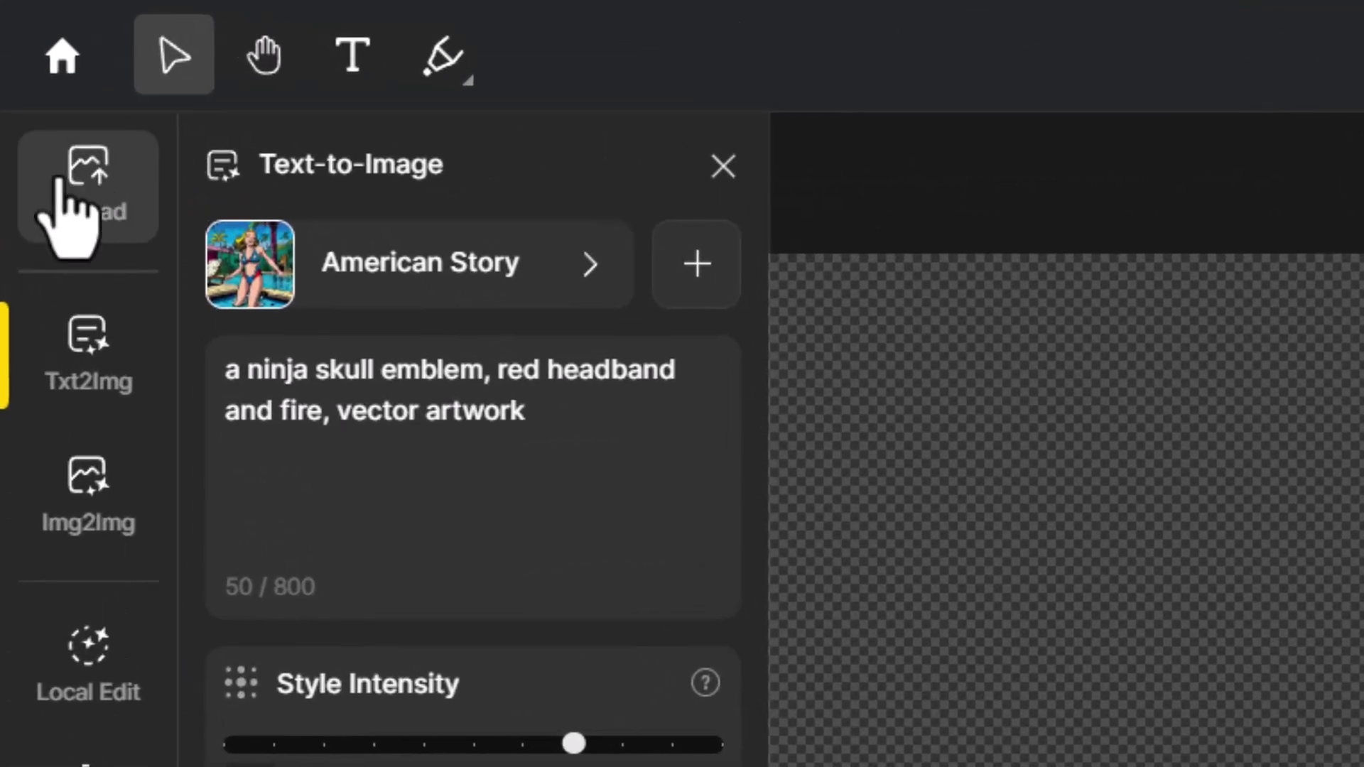
click(59, 186)
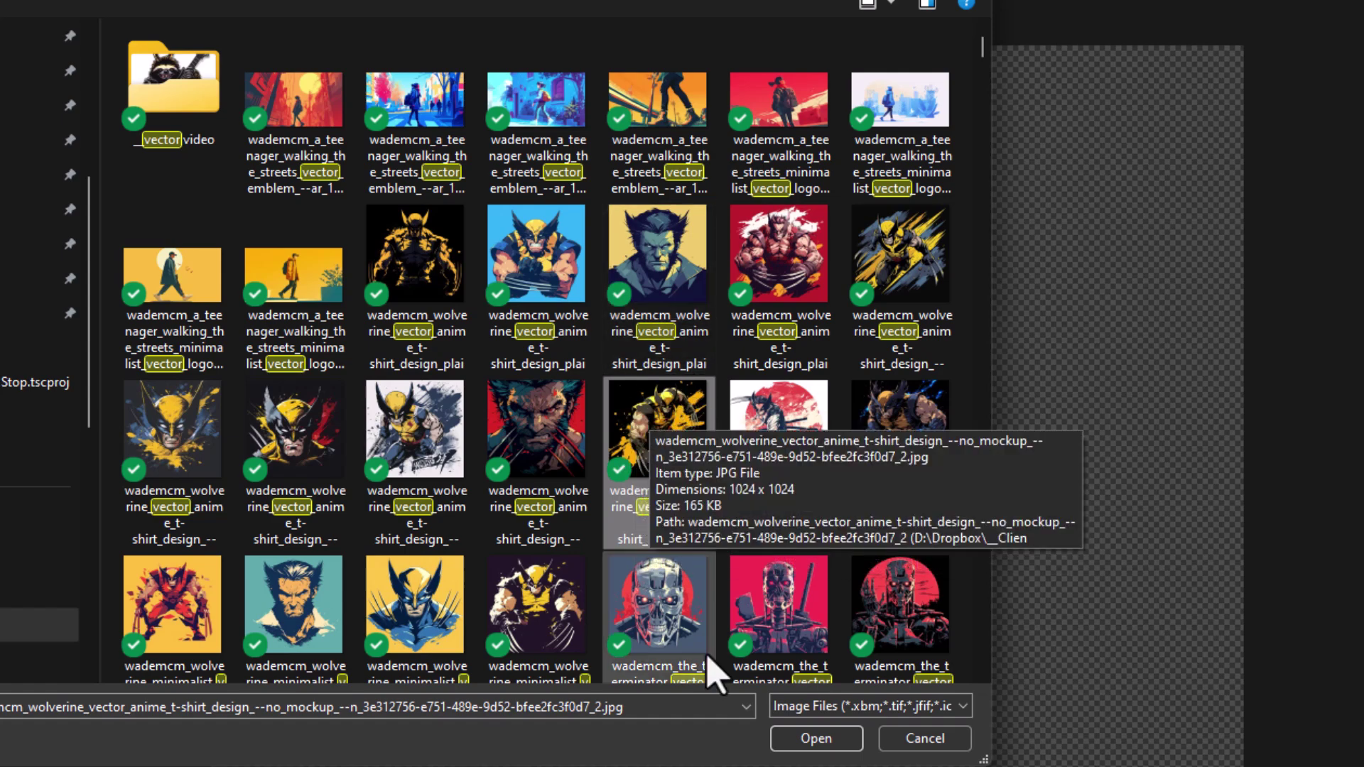
click(809, 742)
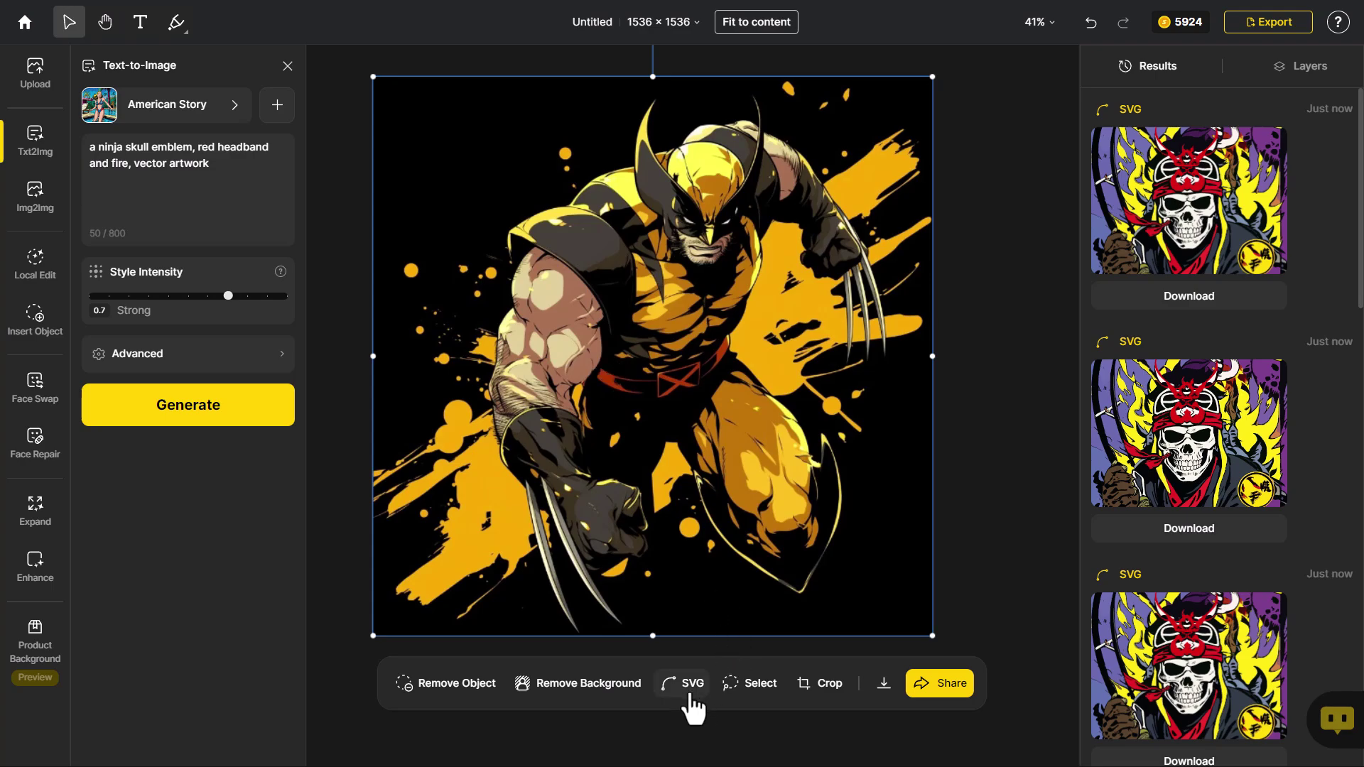
- Convert the Wolverine image to SVG with Line Fit Tolerance set to Fine
click(692, 699)
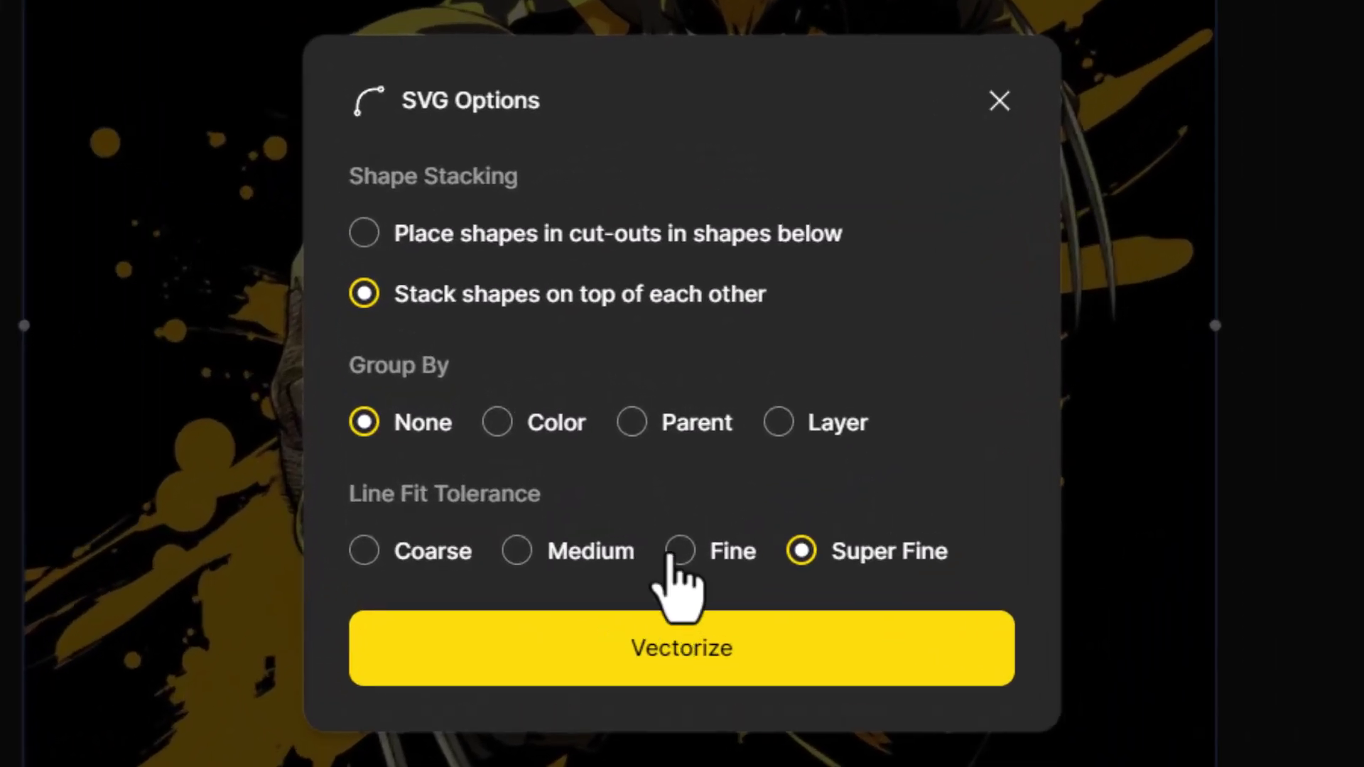
click(682, 462)
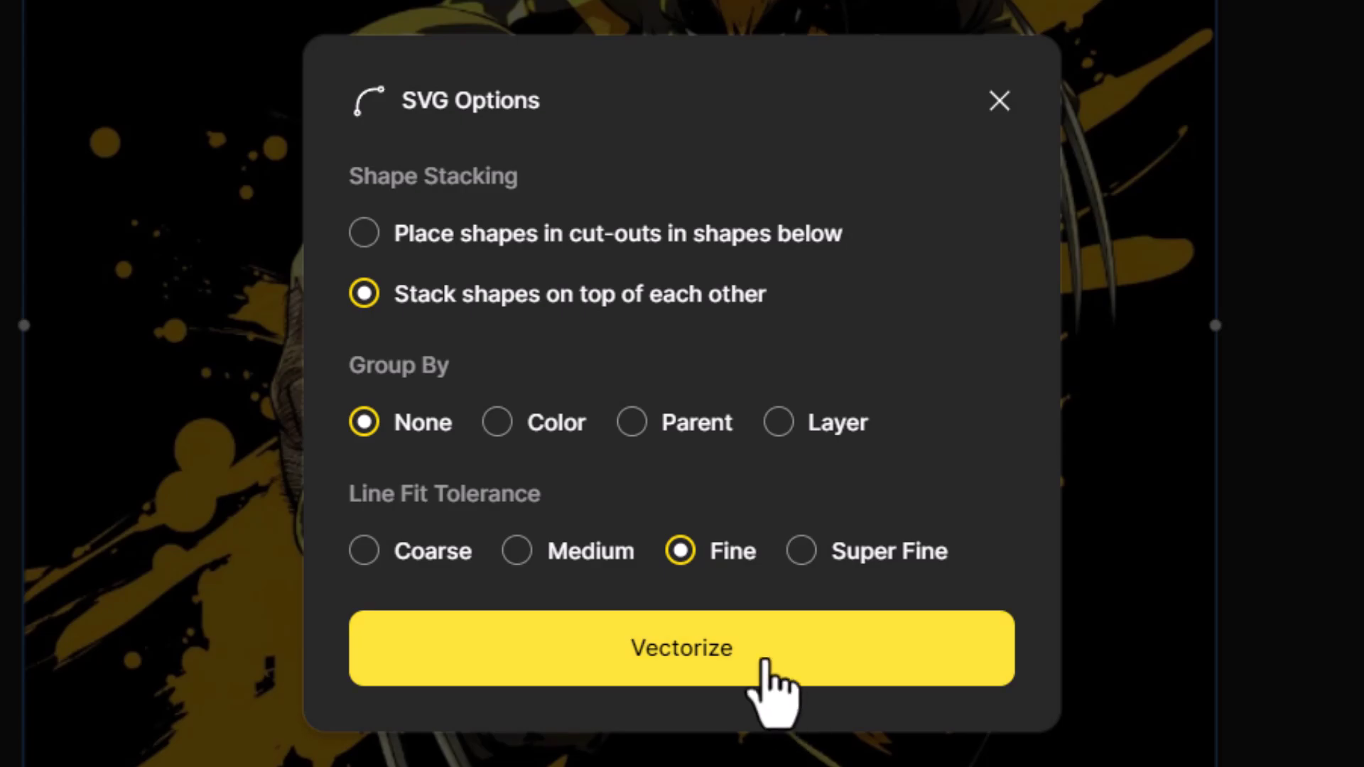
click(761, 661)
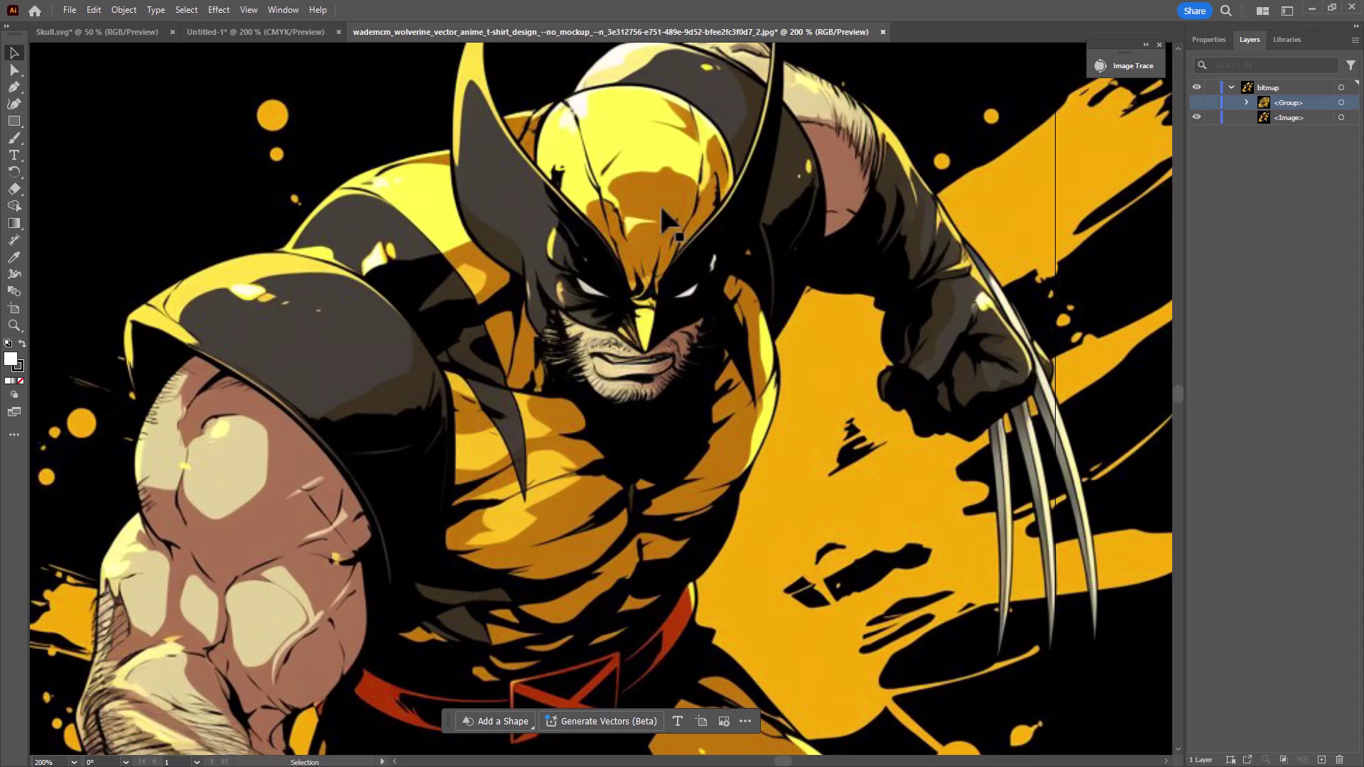
- Make the traced <Group> layer visible over the Wolverine bitmap
click(1196, 103)
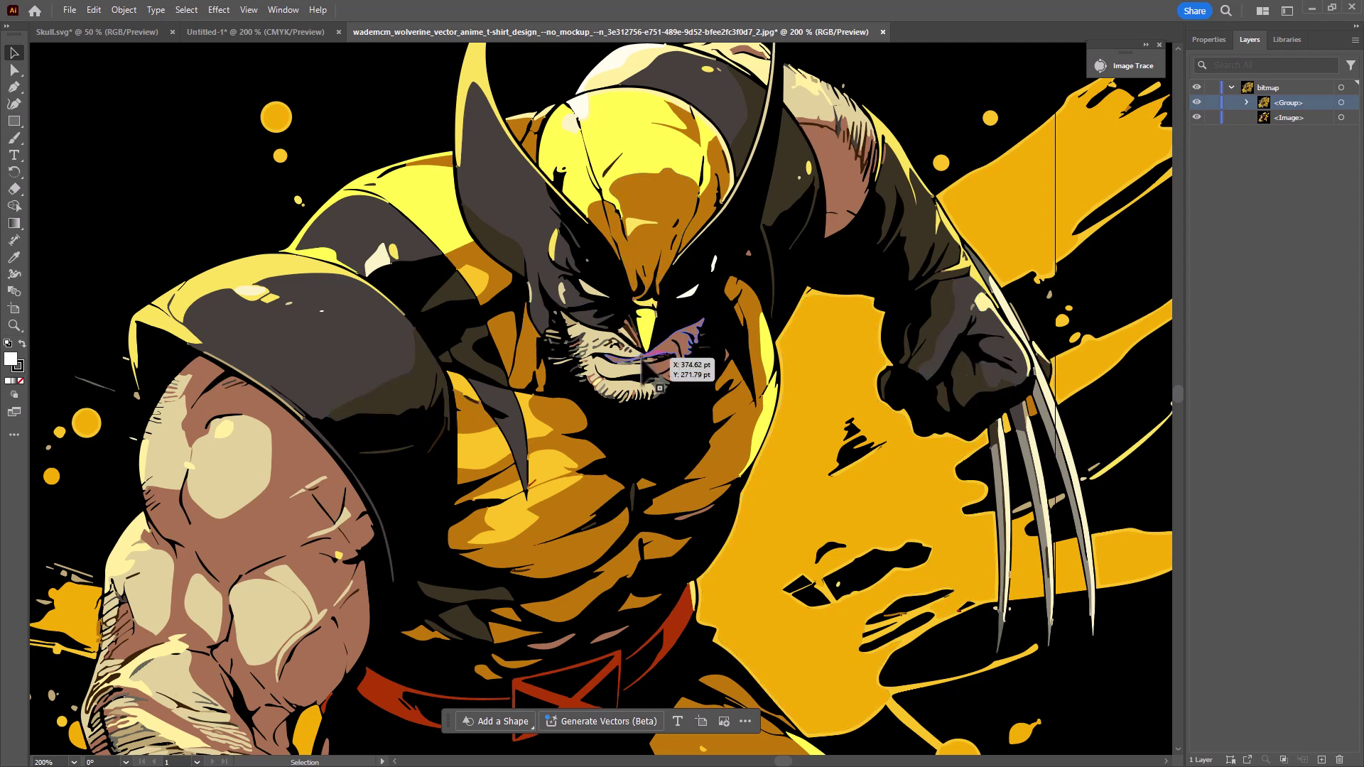
- Zoom in on Wolverine's face and toggle the traced <Group> off and on to compare
scroll(671, 306, up, 4)
click(1197, 103)
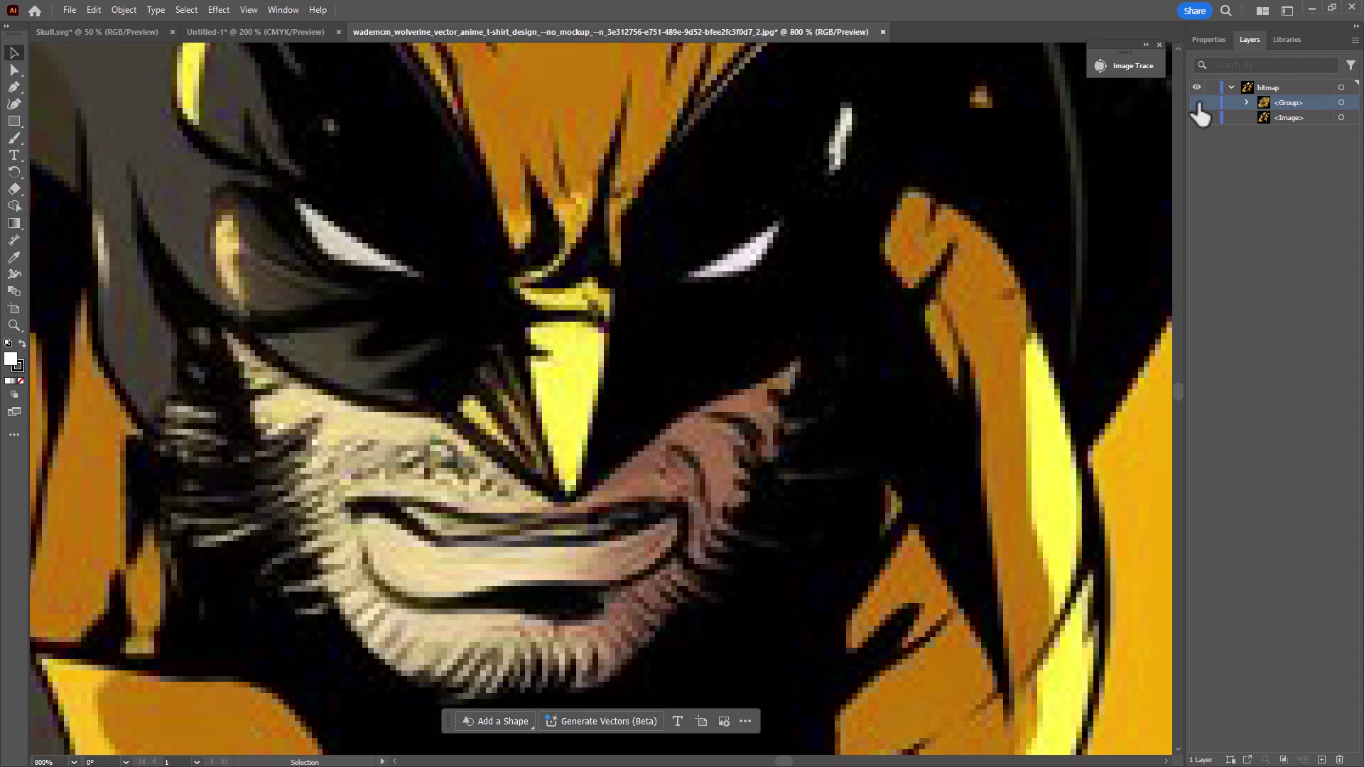
click(1197, 103)
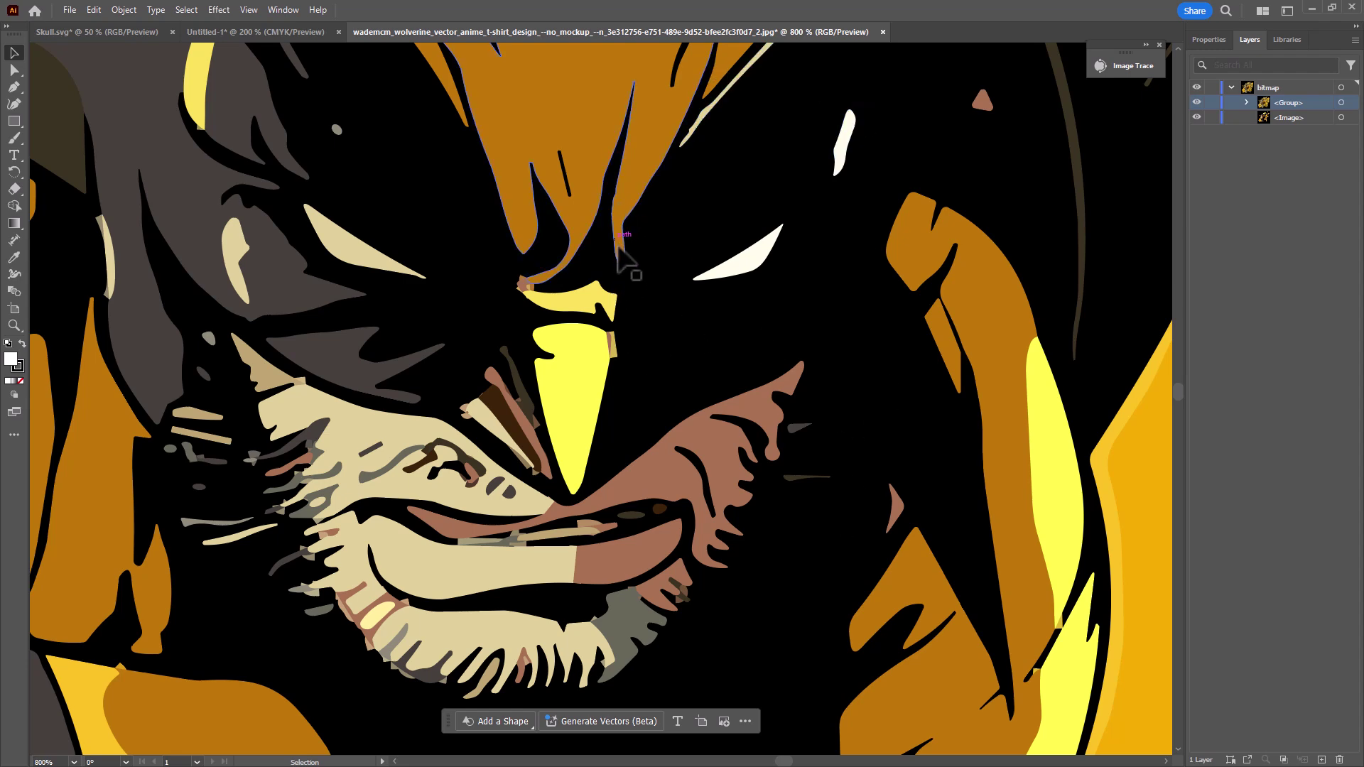
- Compare the trace with the pixelated original at the arm, then pan across the figure
scroll(704, 371, down, 1)
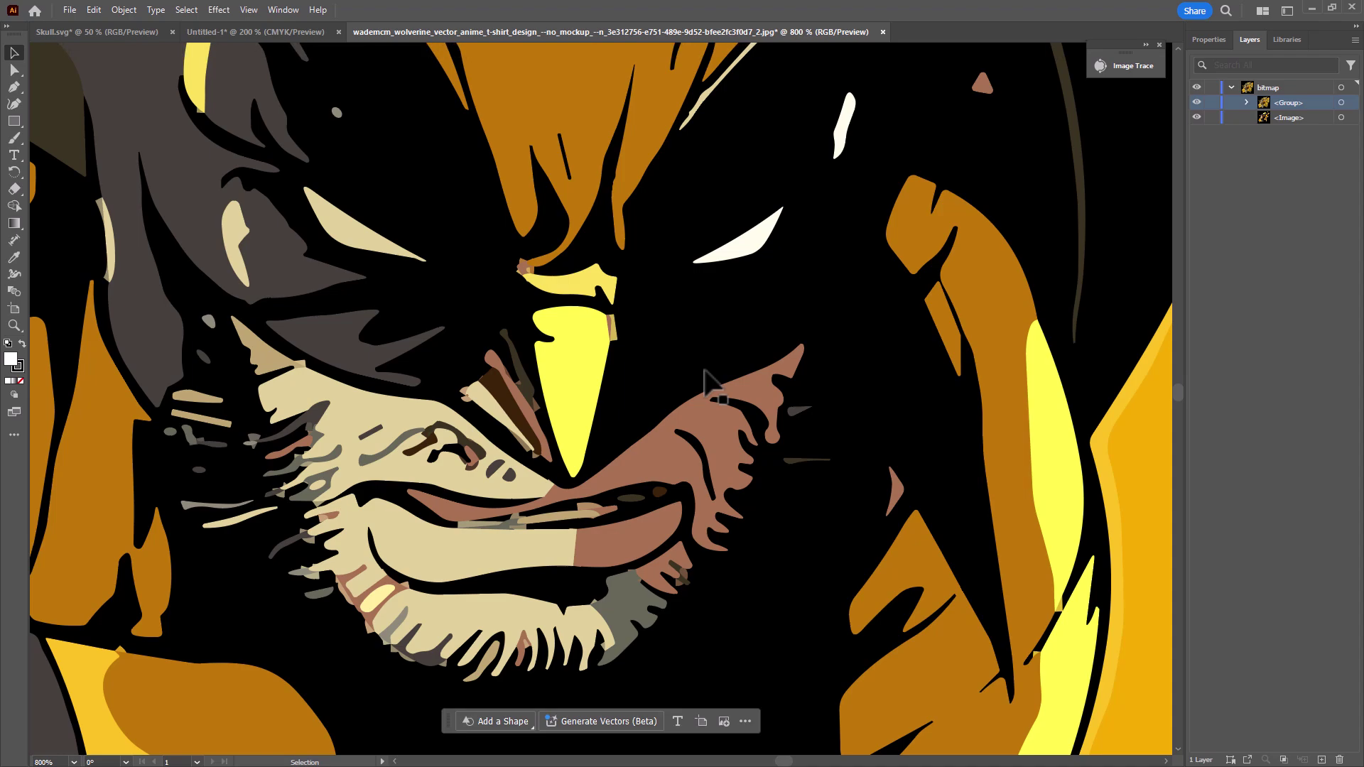
scroll(716, 383, down, 4)
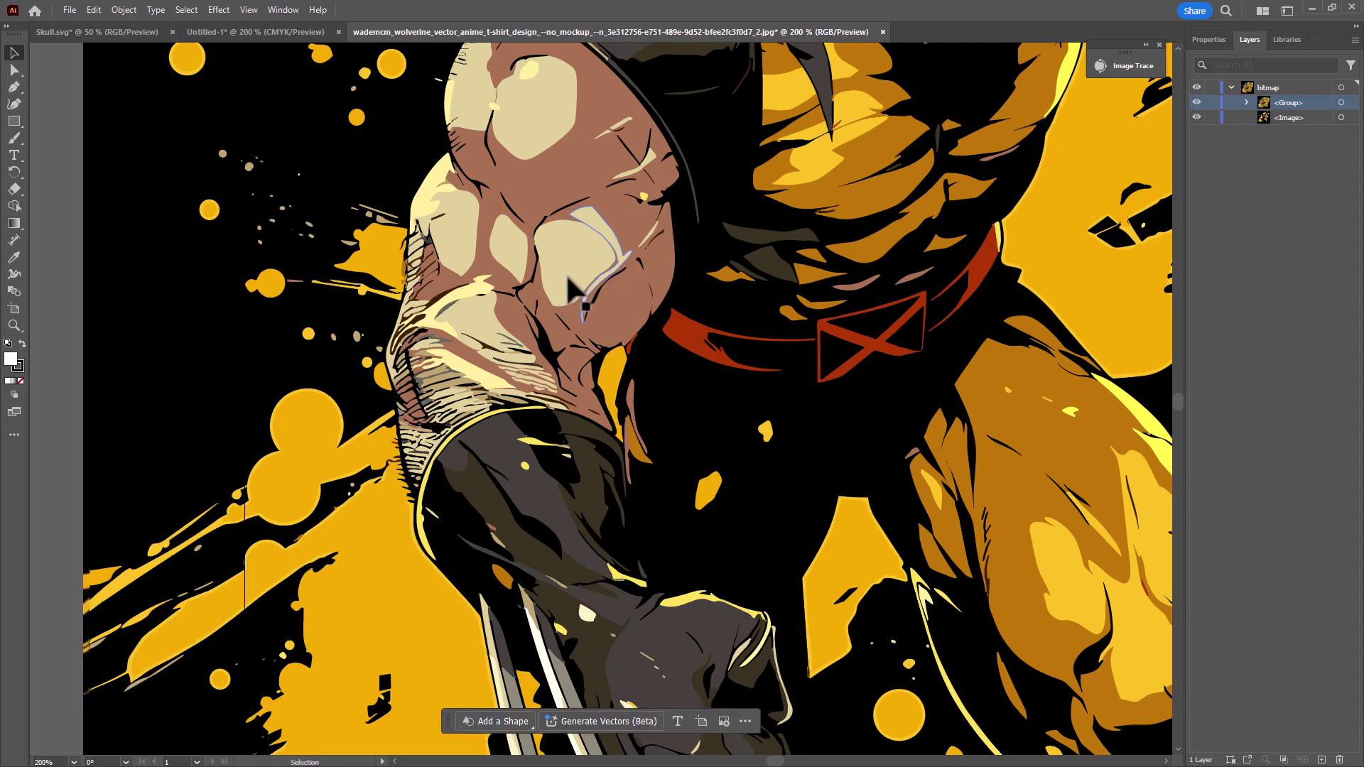
scroll(578, 283, up, 3)
click(1197, 104)
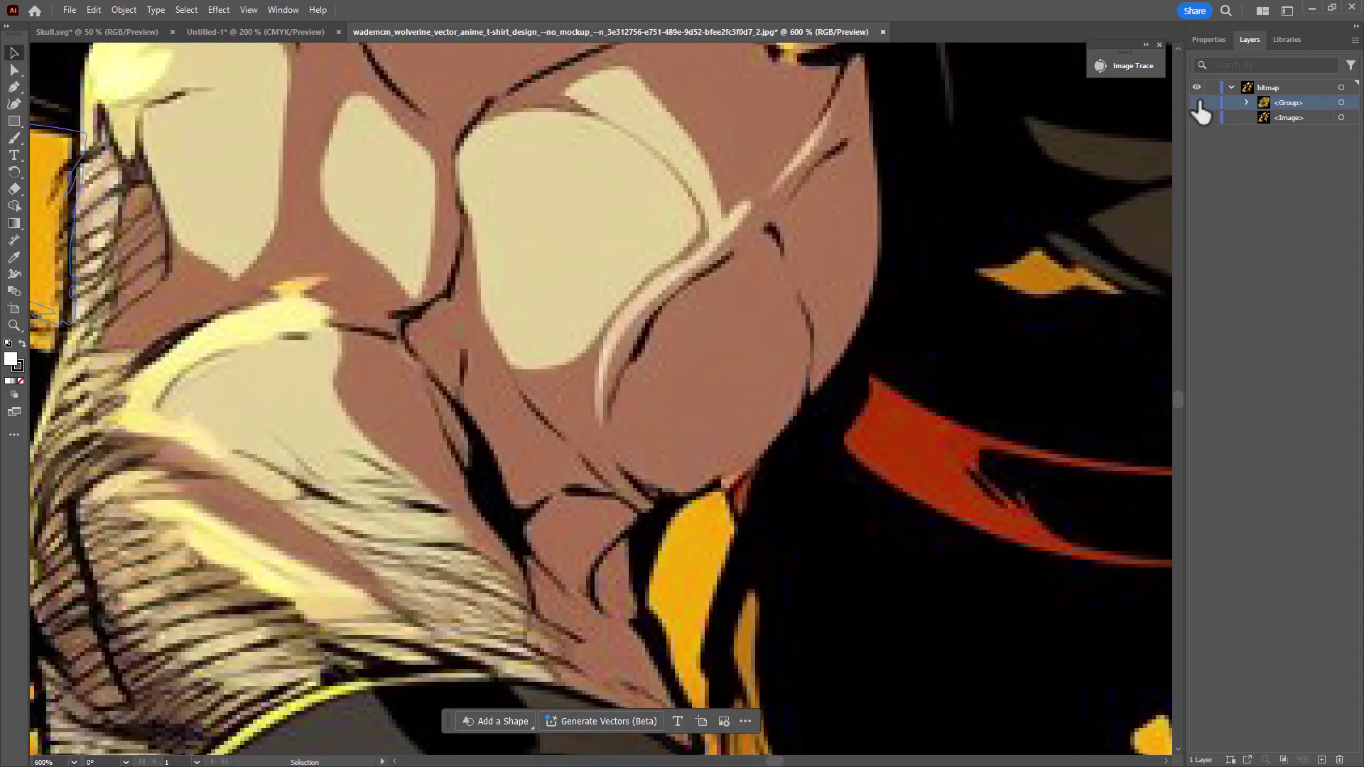
click(1198, 104)
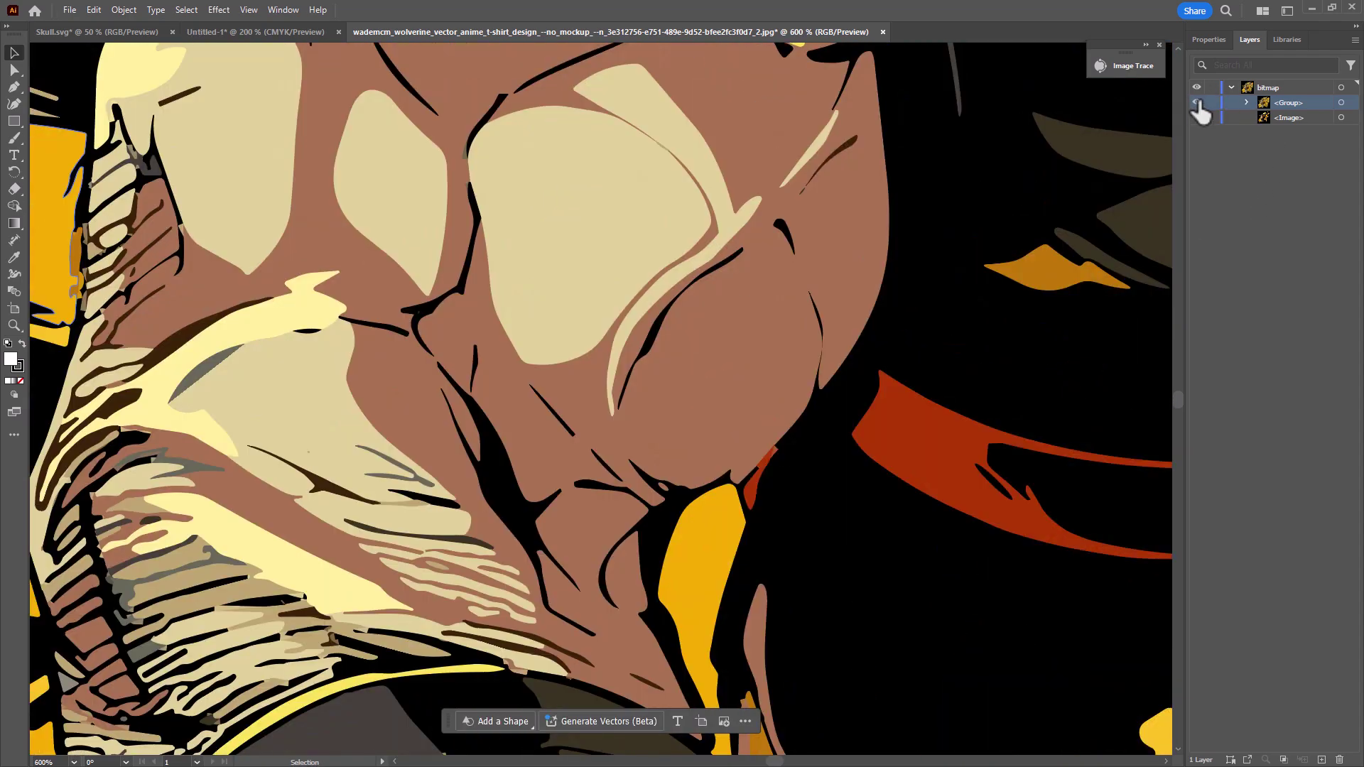
click(1197, 104)
click(1197, 104)
scroll(241, 522, down, 3)
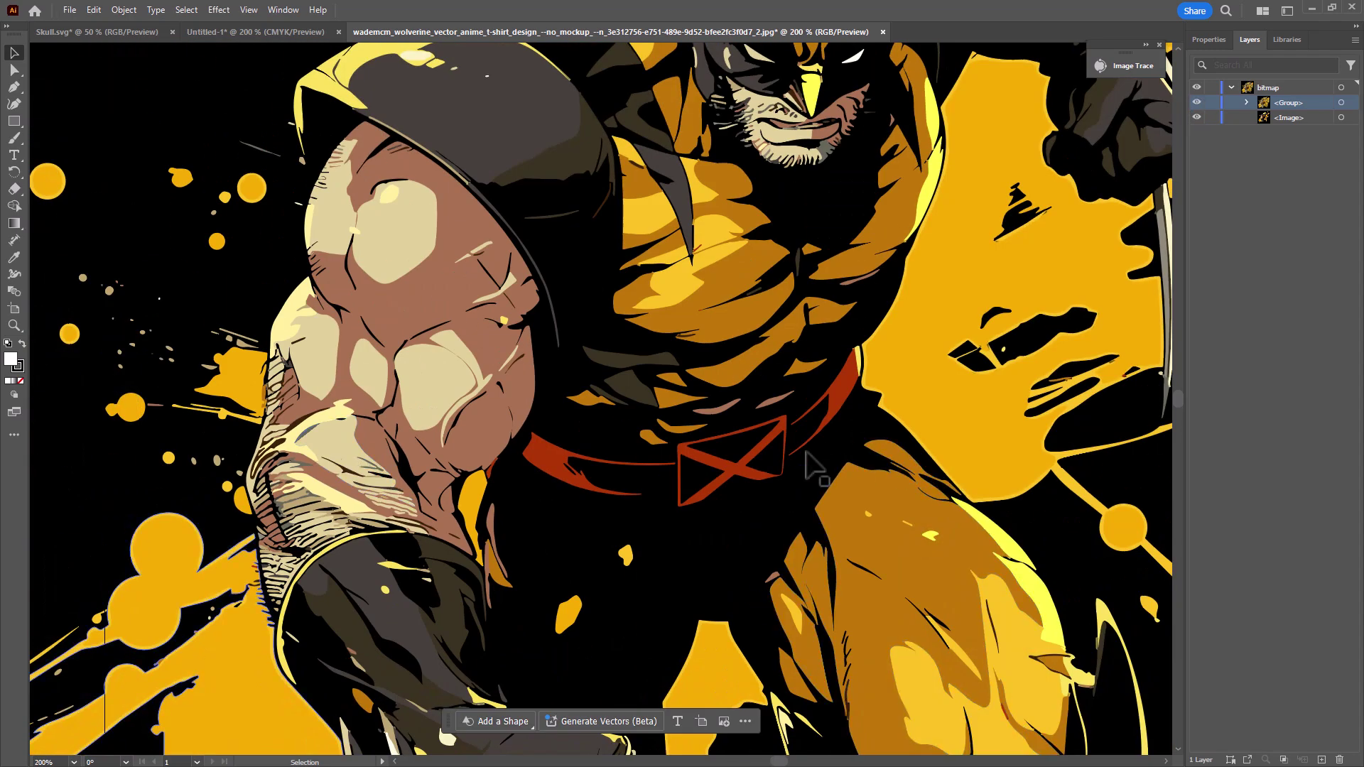
drag(807, 462, 409, 272)
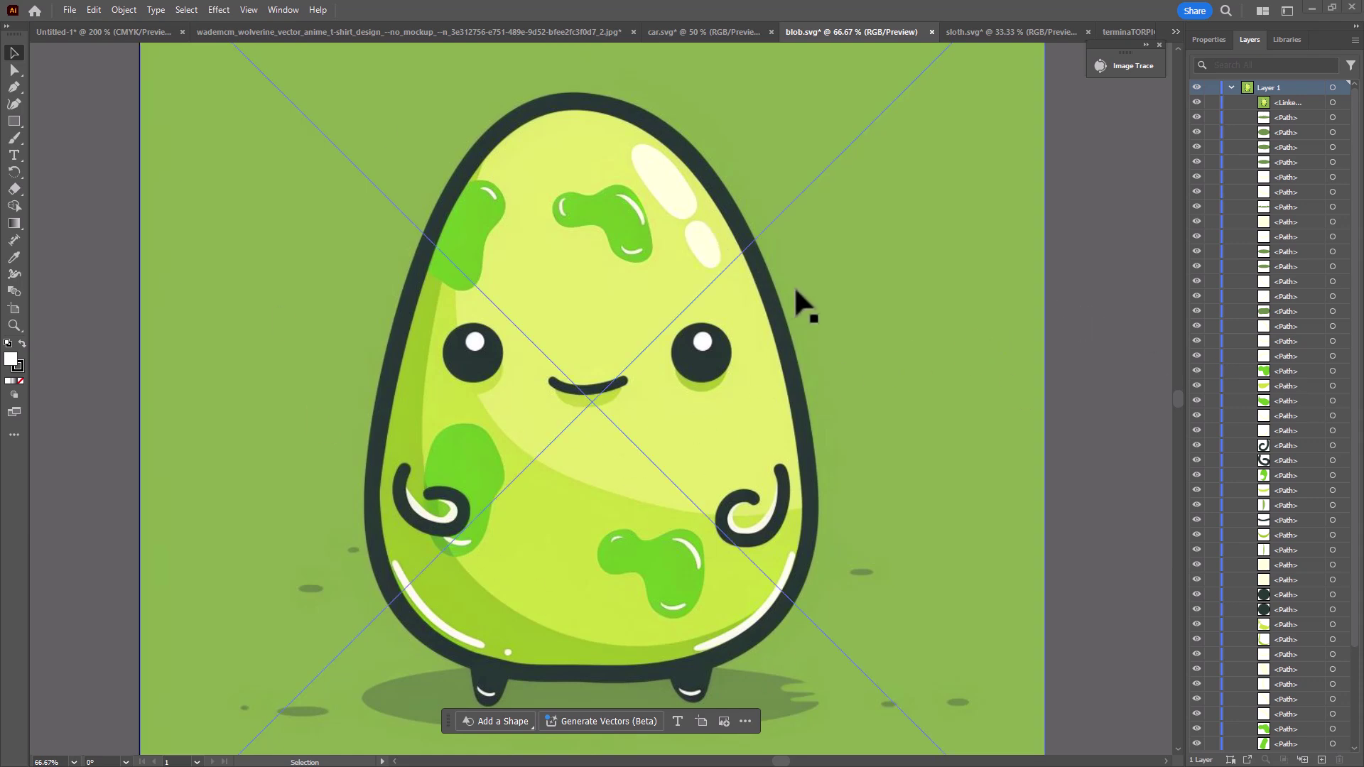
- Hide the blob's <Linked File> raster and inspect the crisp traced paths up close
scroll(611, 428, up, 10)
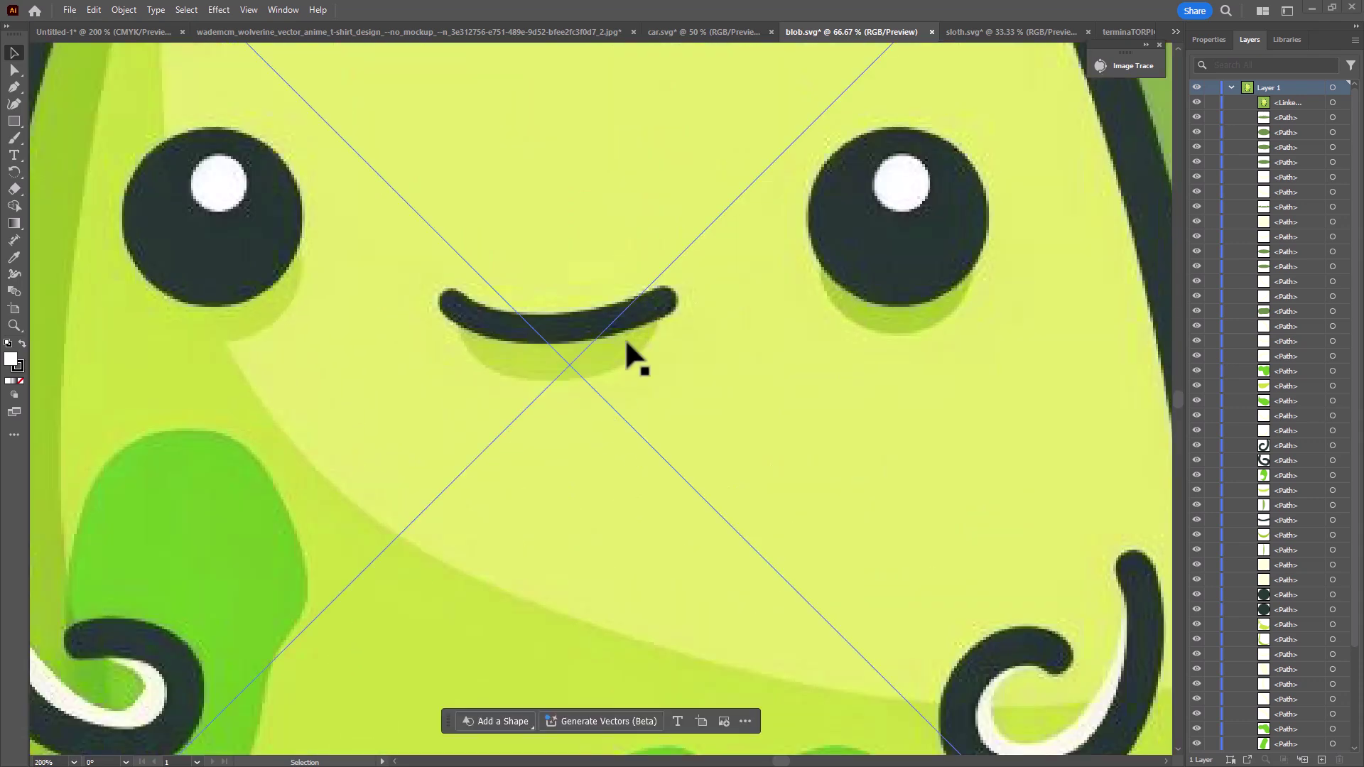
scroll(680, 405, down, 3)
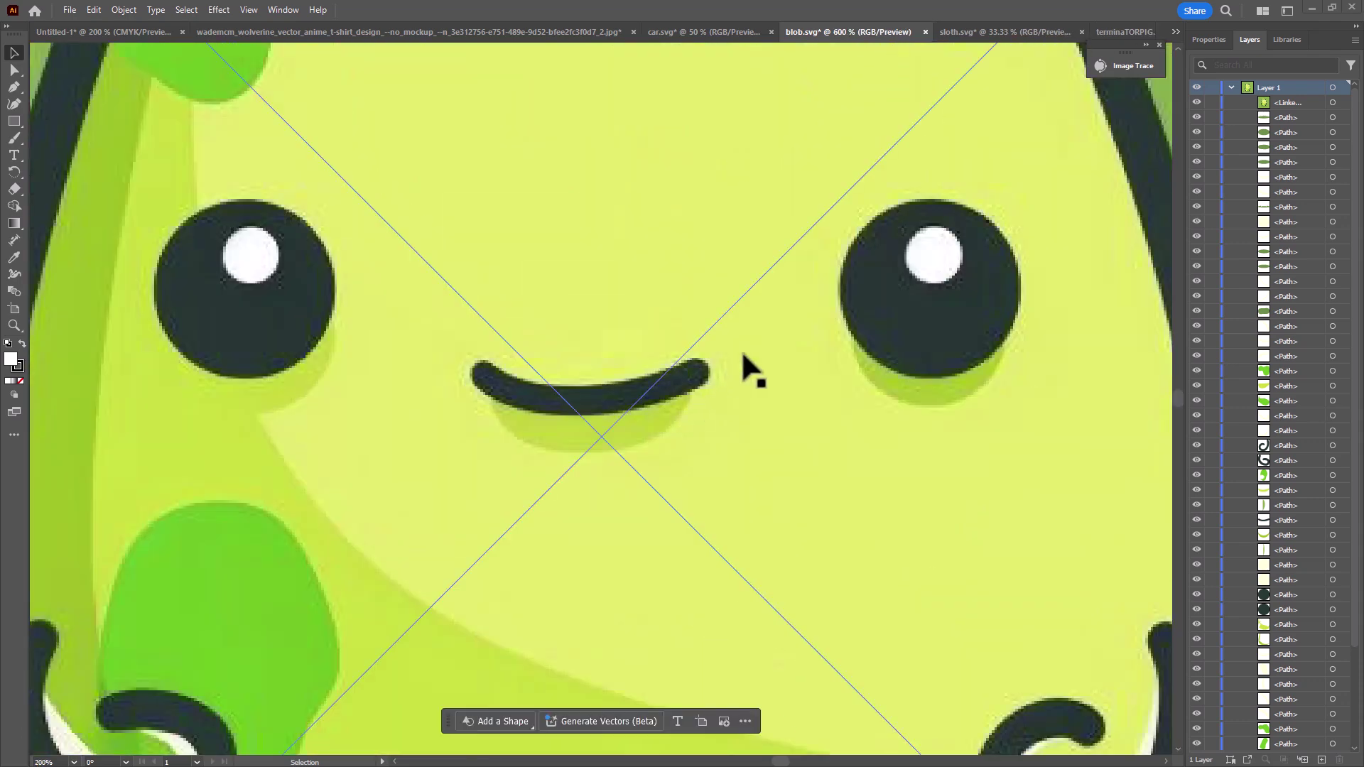
scroll(806, 357, up, 1)
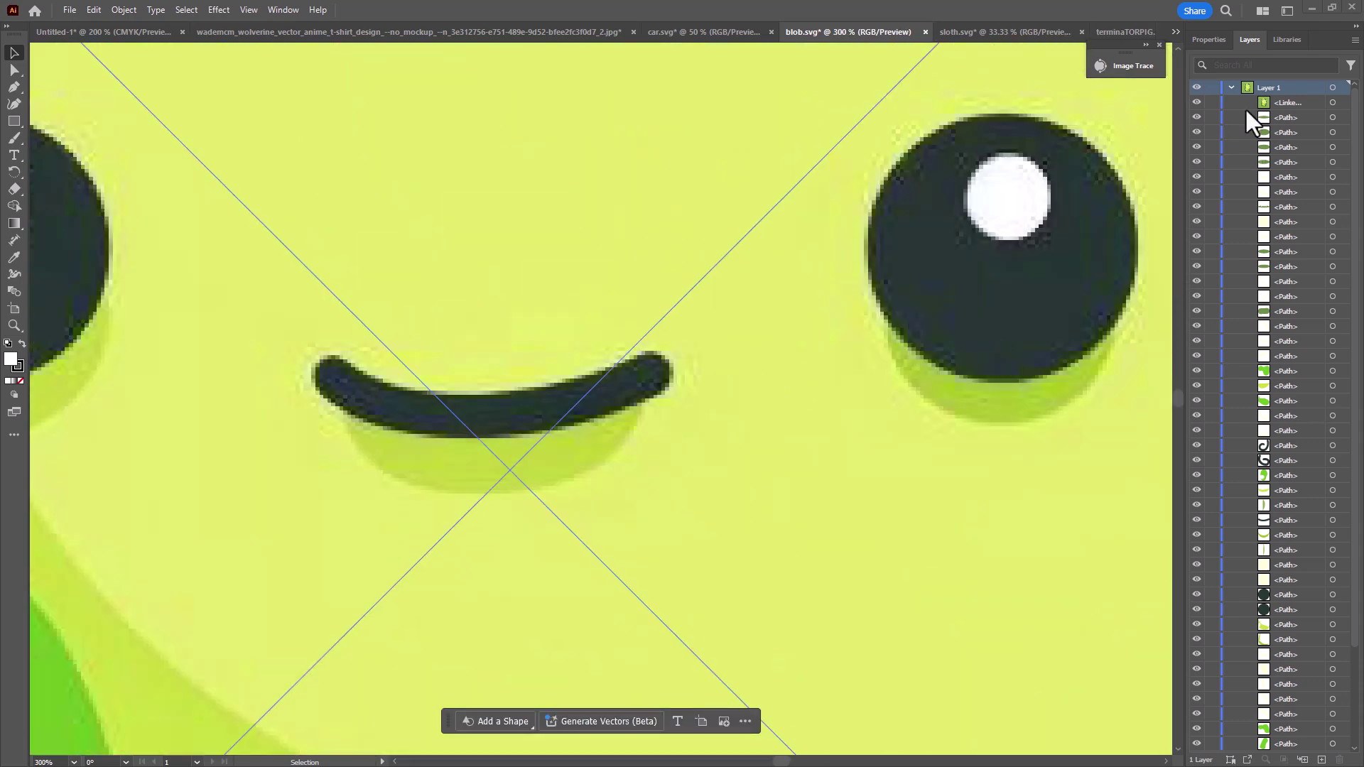
click(1196, 103)
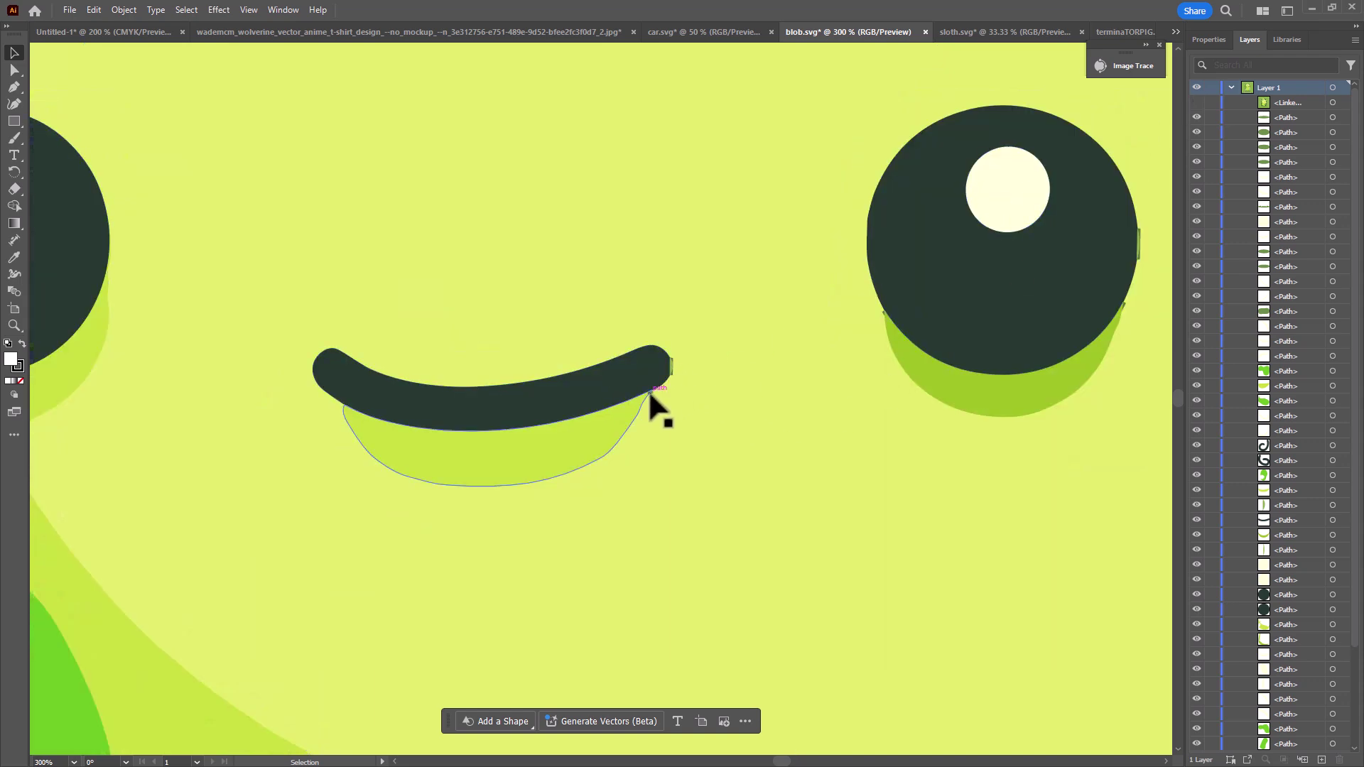
scroll(612, 439, down, 2)
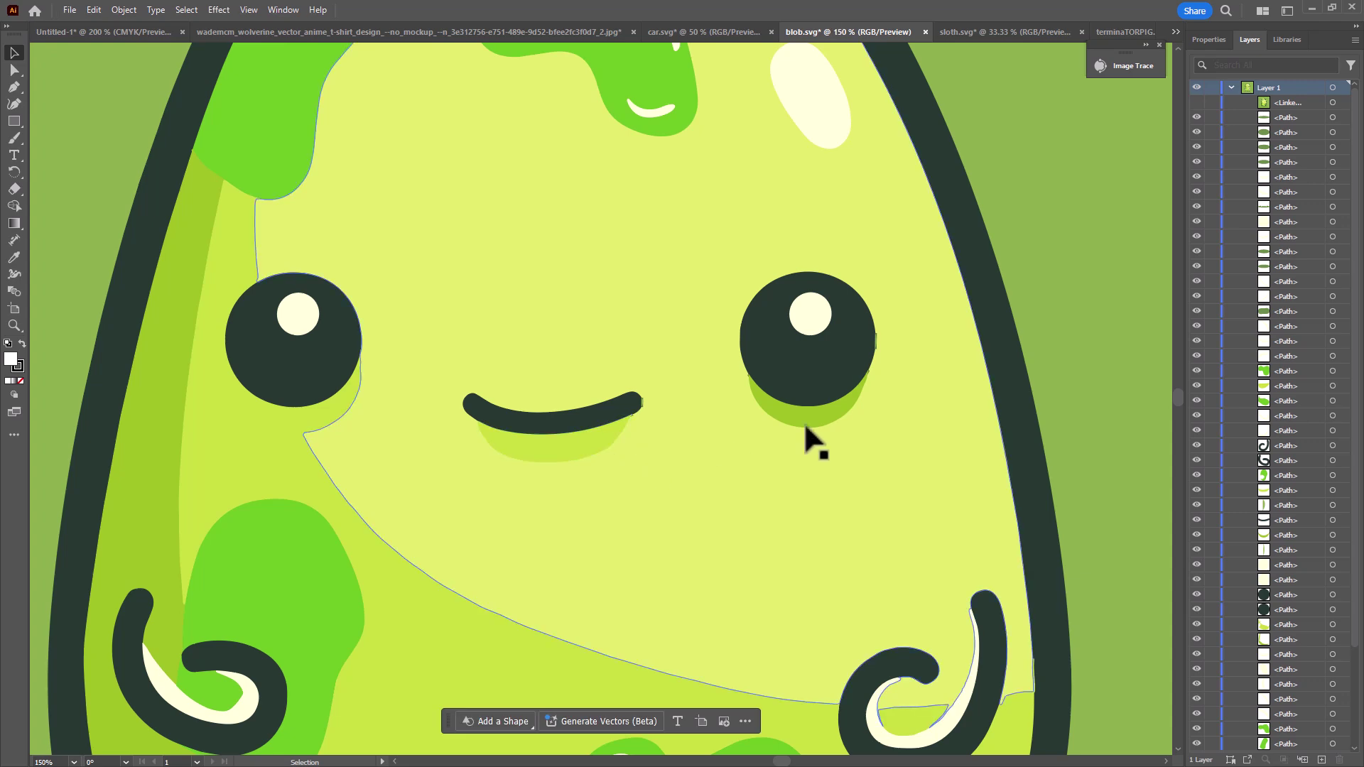
scroll(1066, 288, down, 3)
scroll(1051, 384, down, 6)
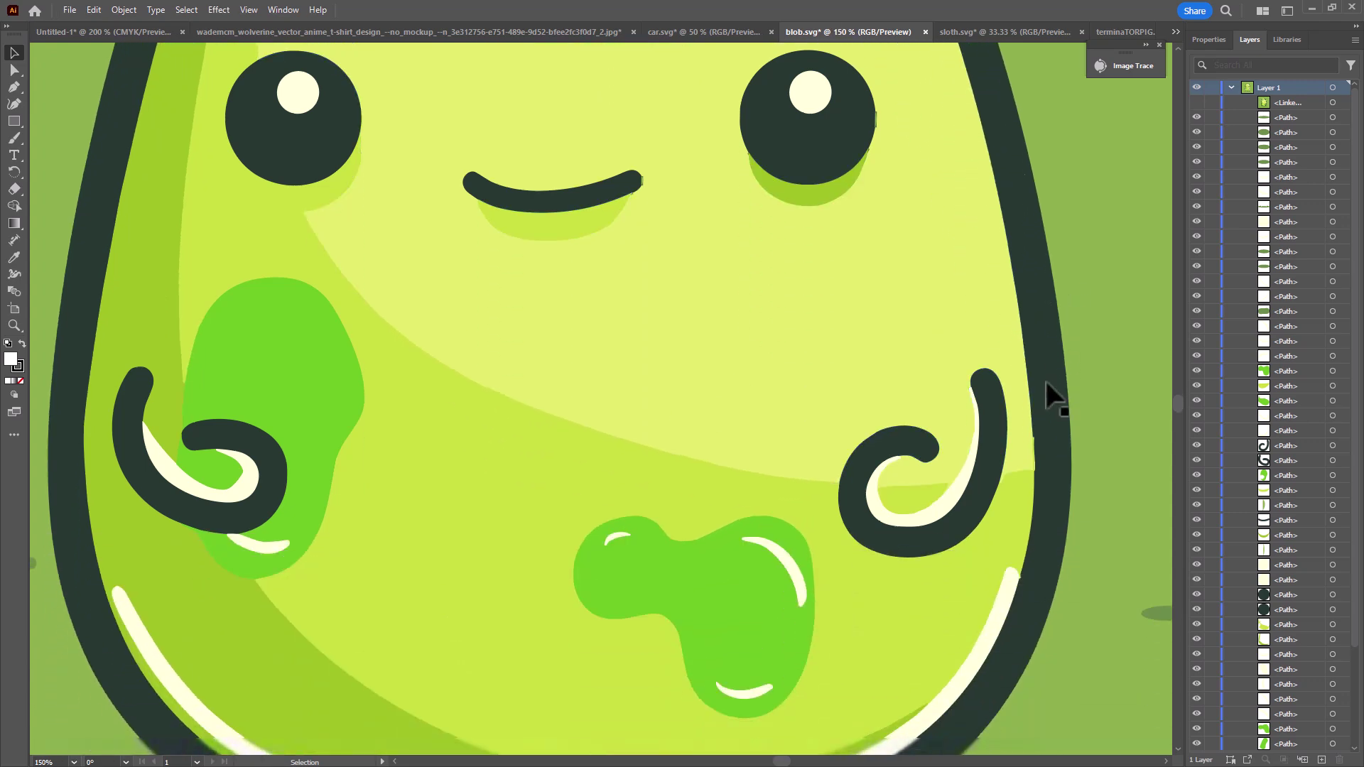
scroll(1057, 383, up, 12)
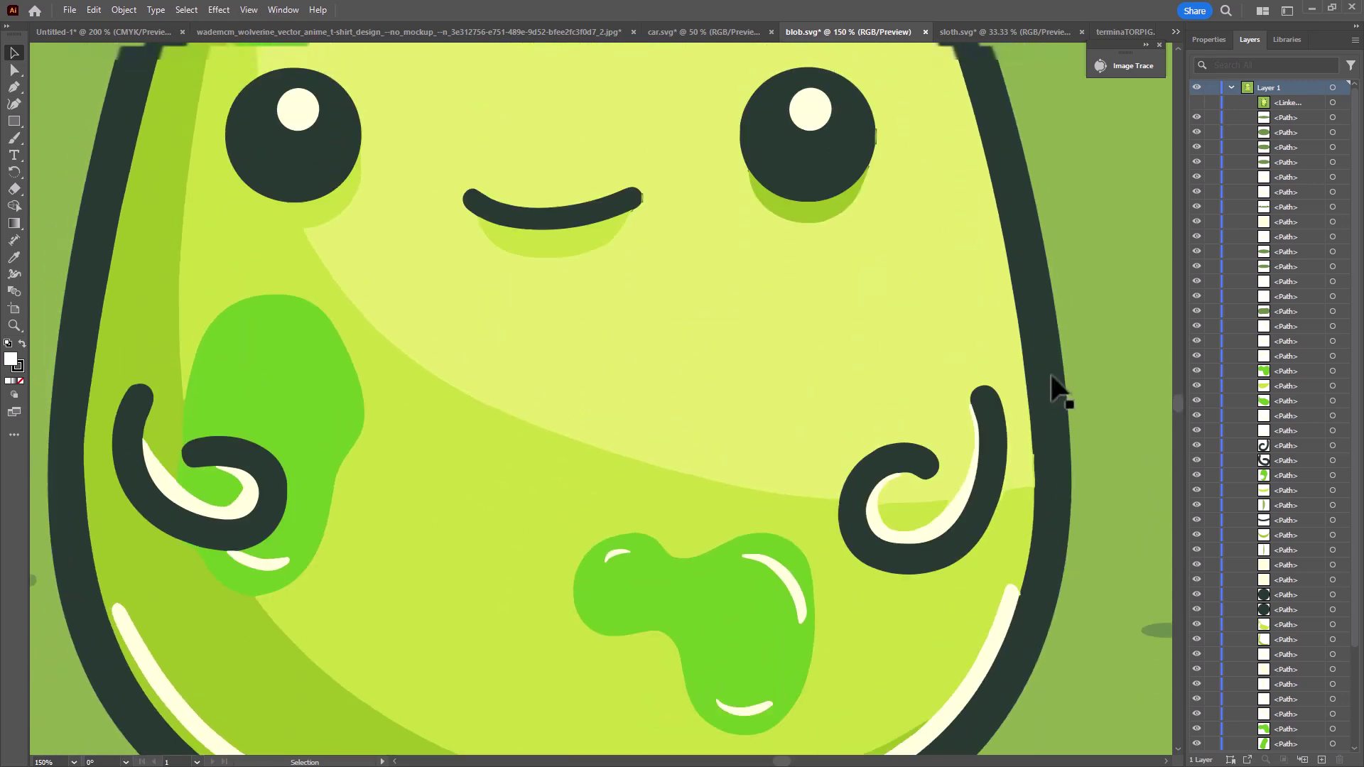
scroll(1051, 354, up, 5)
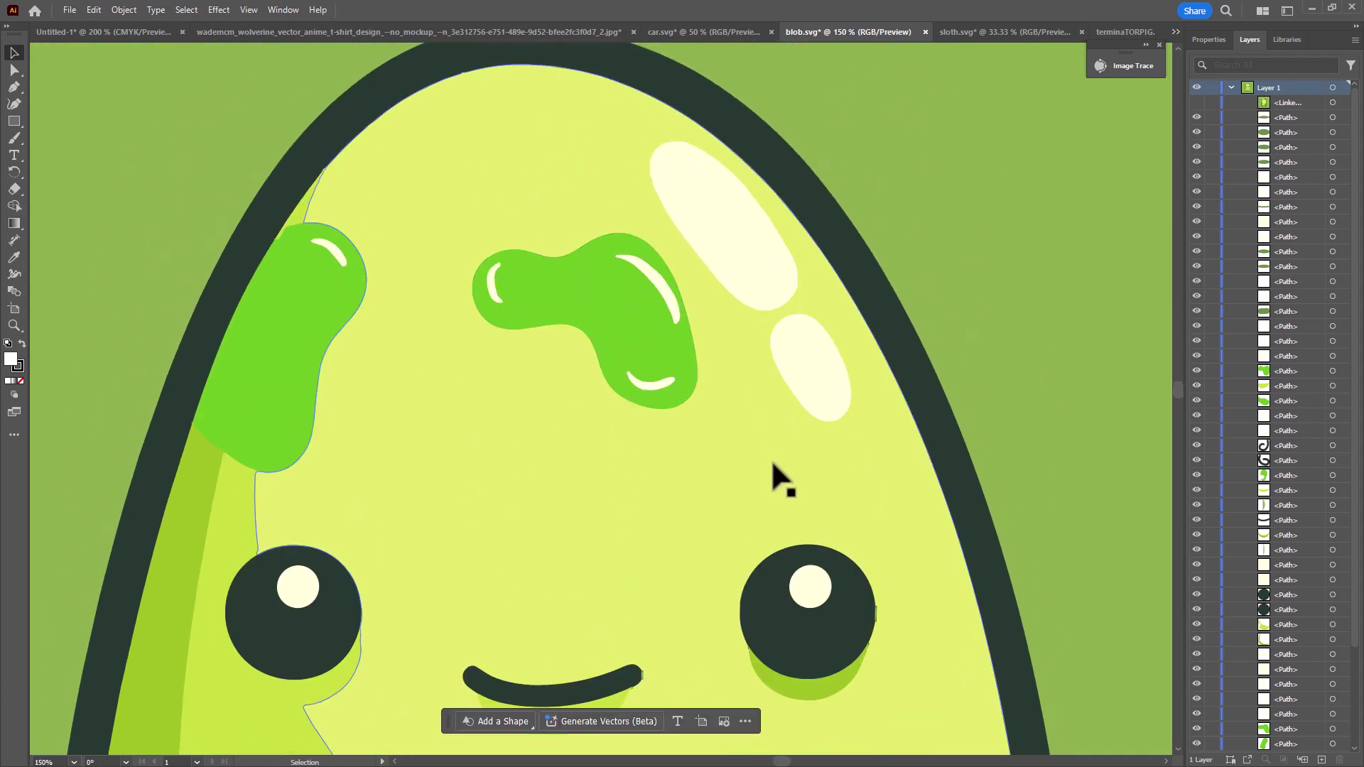
scroll(900, 641, up, 6)
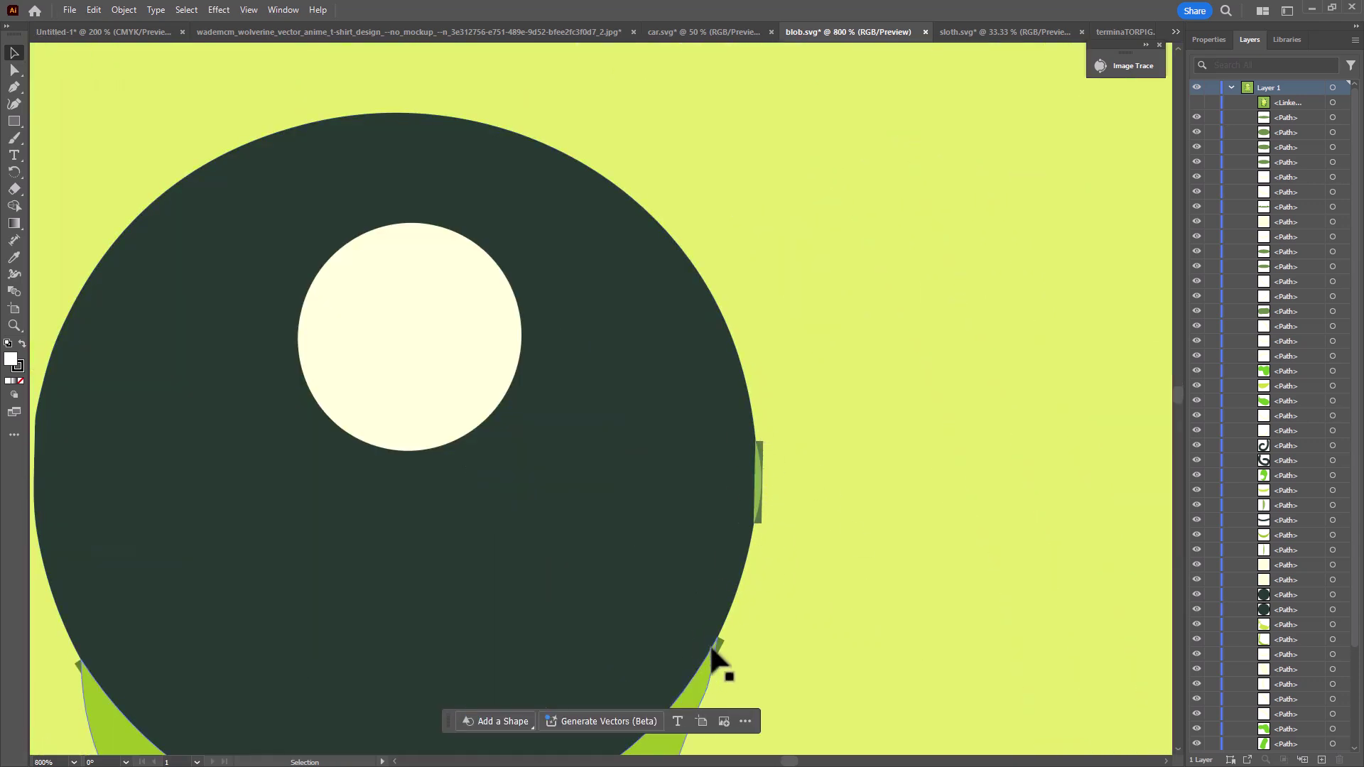
scroll(642, 499, down, 6)
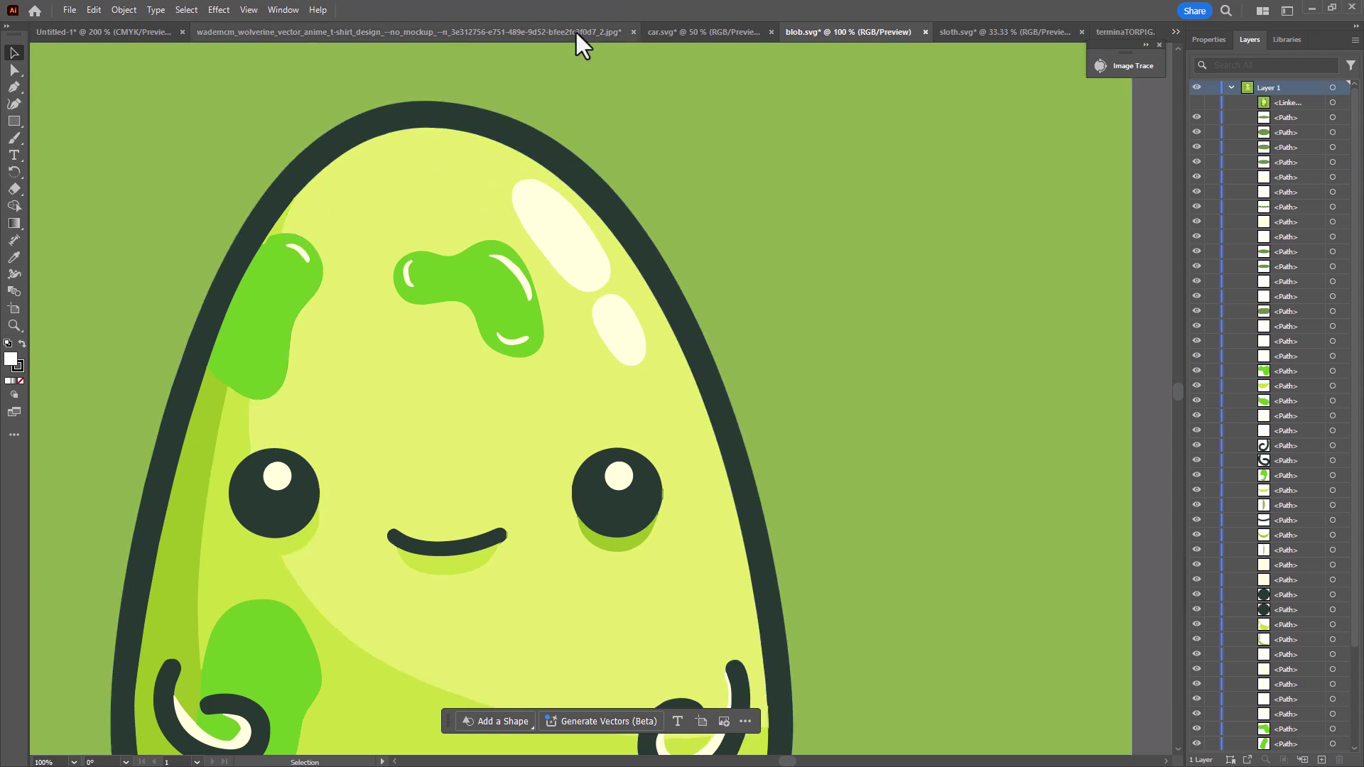
scroll(285, 194, up, 3)
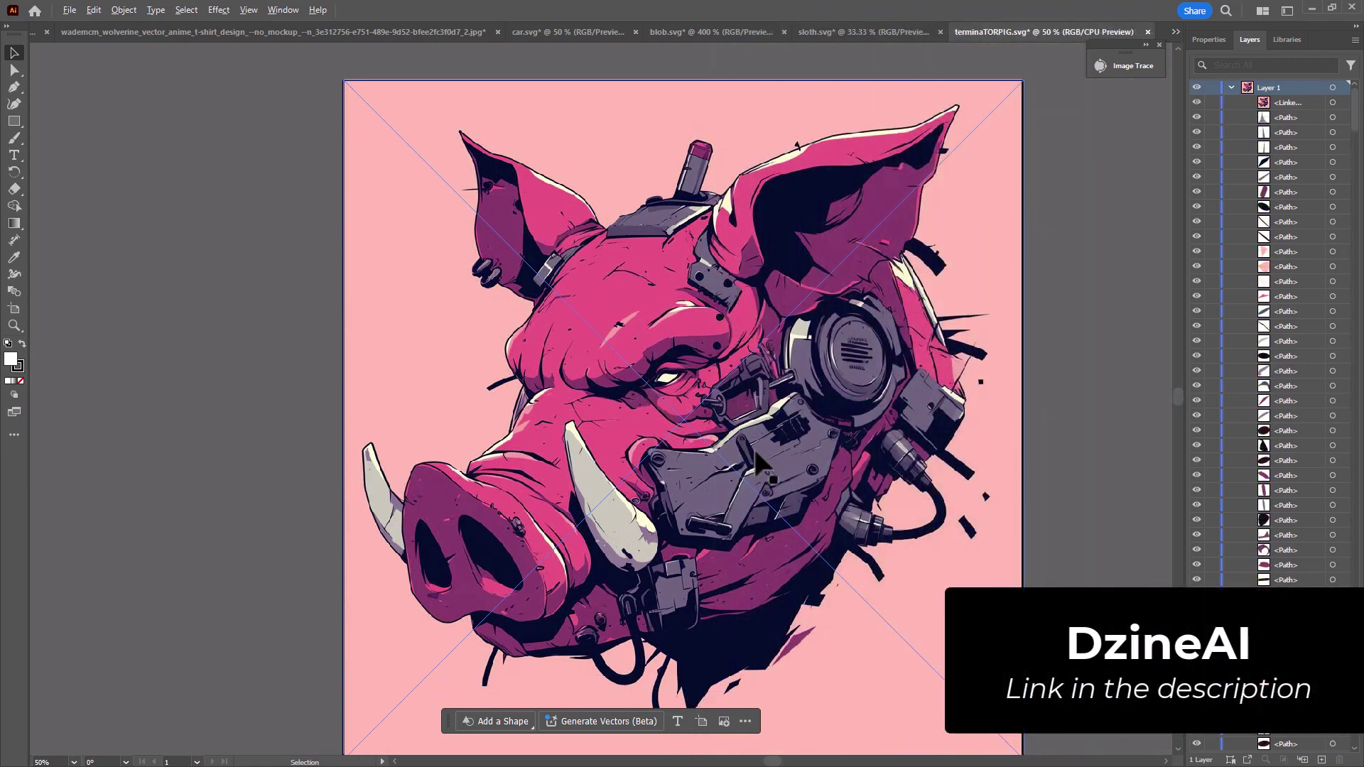
- Hide the cyborg pig's linked raster image and zoom around the traced vectors
scroll(759, 462, up, 4)
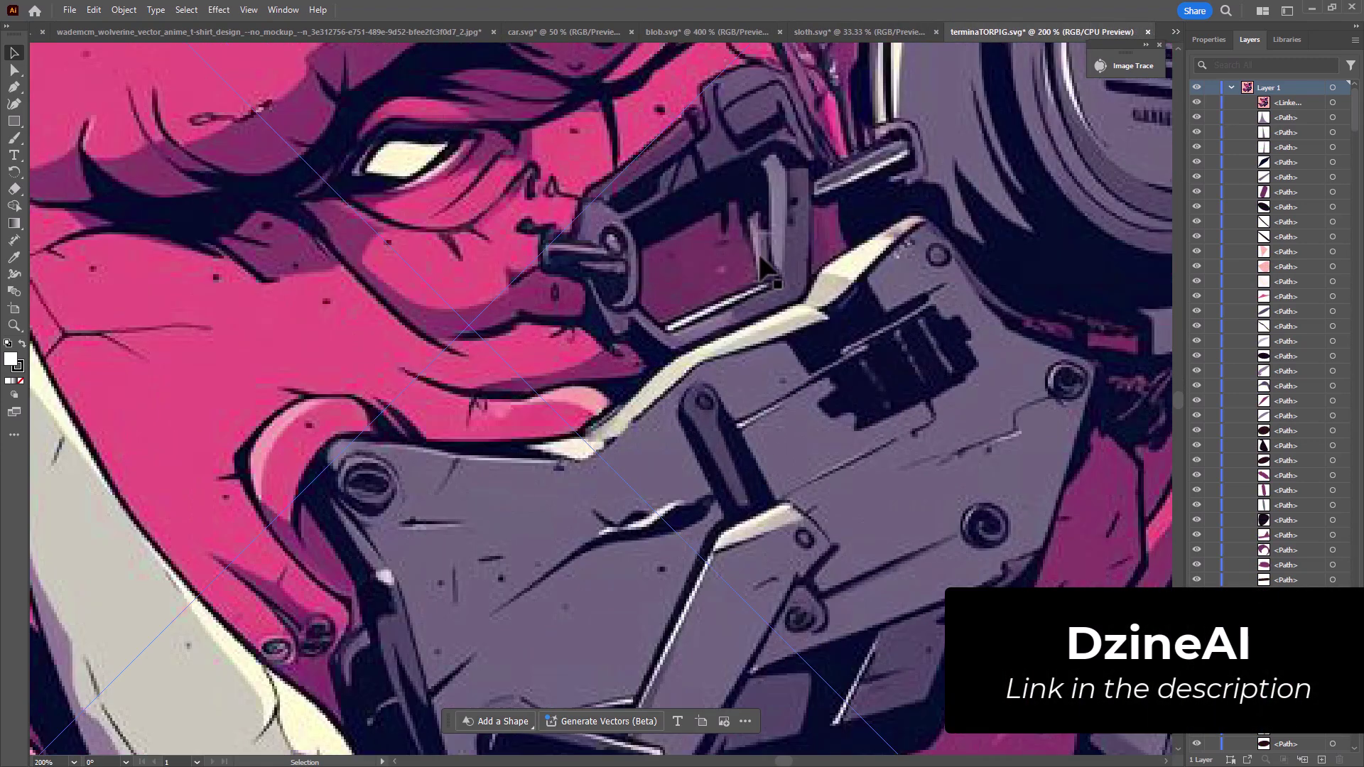
click(1196, 103)
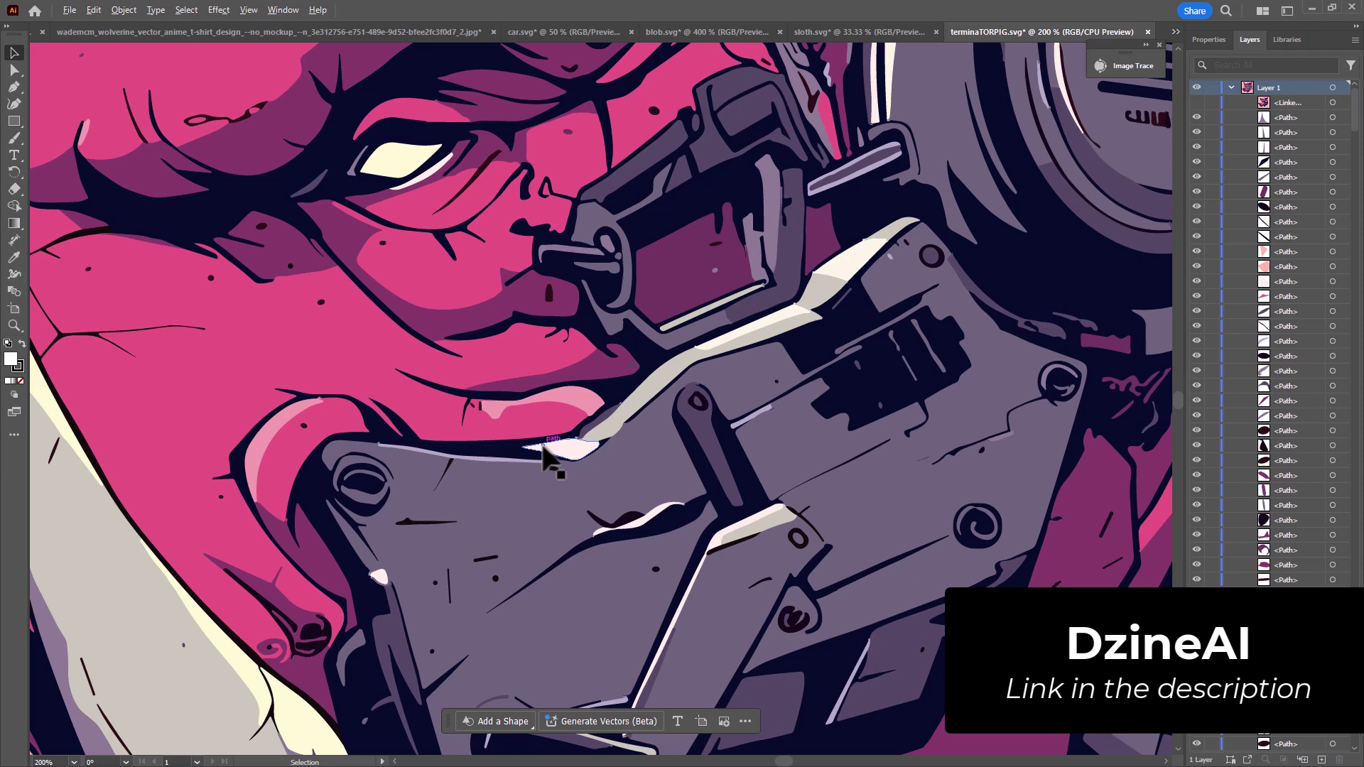
scroll(600, 446, down, 1)
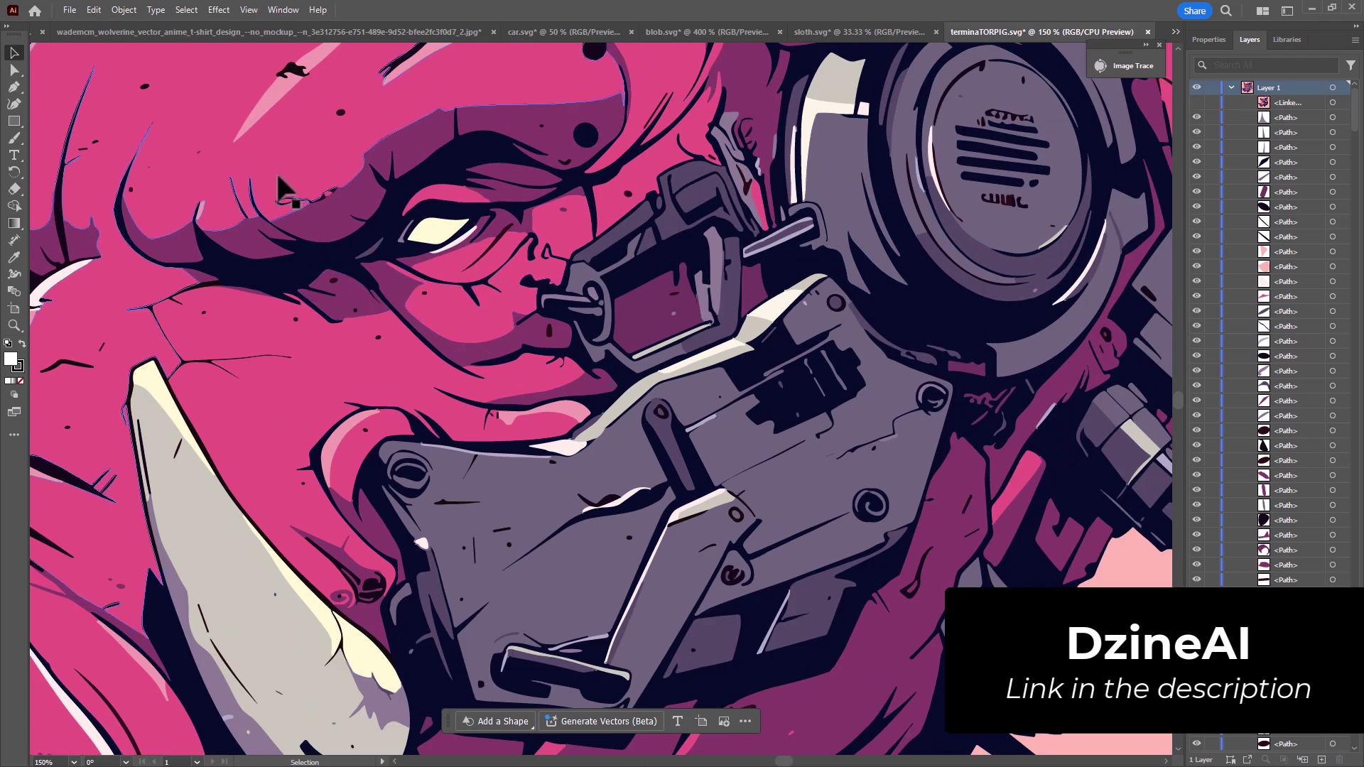
scroll(809, 419, down, 1)
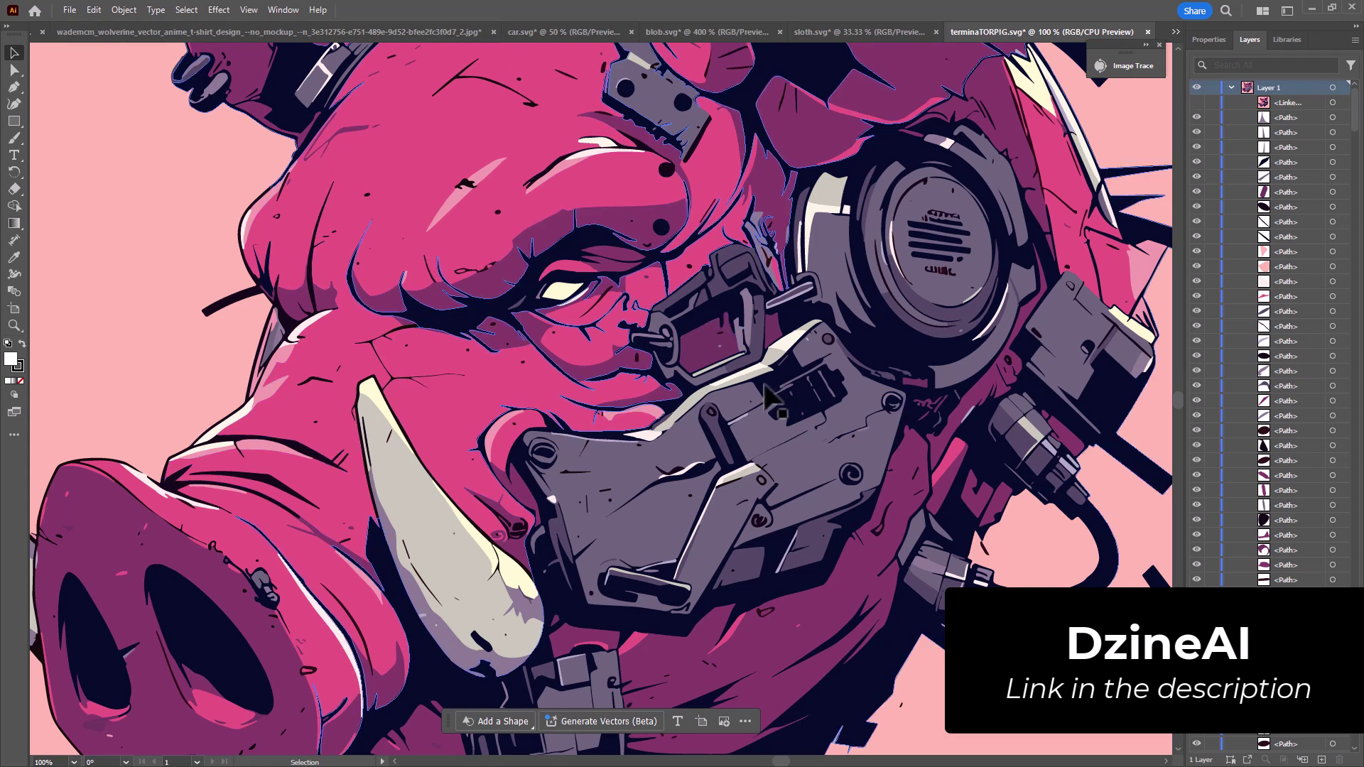
scroll(607, 350, down, 6)
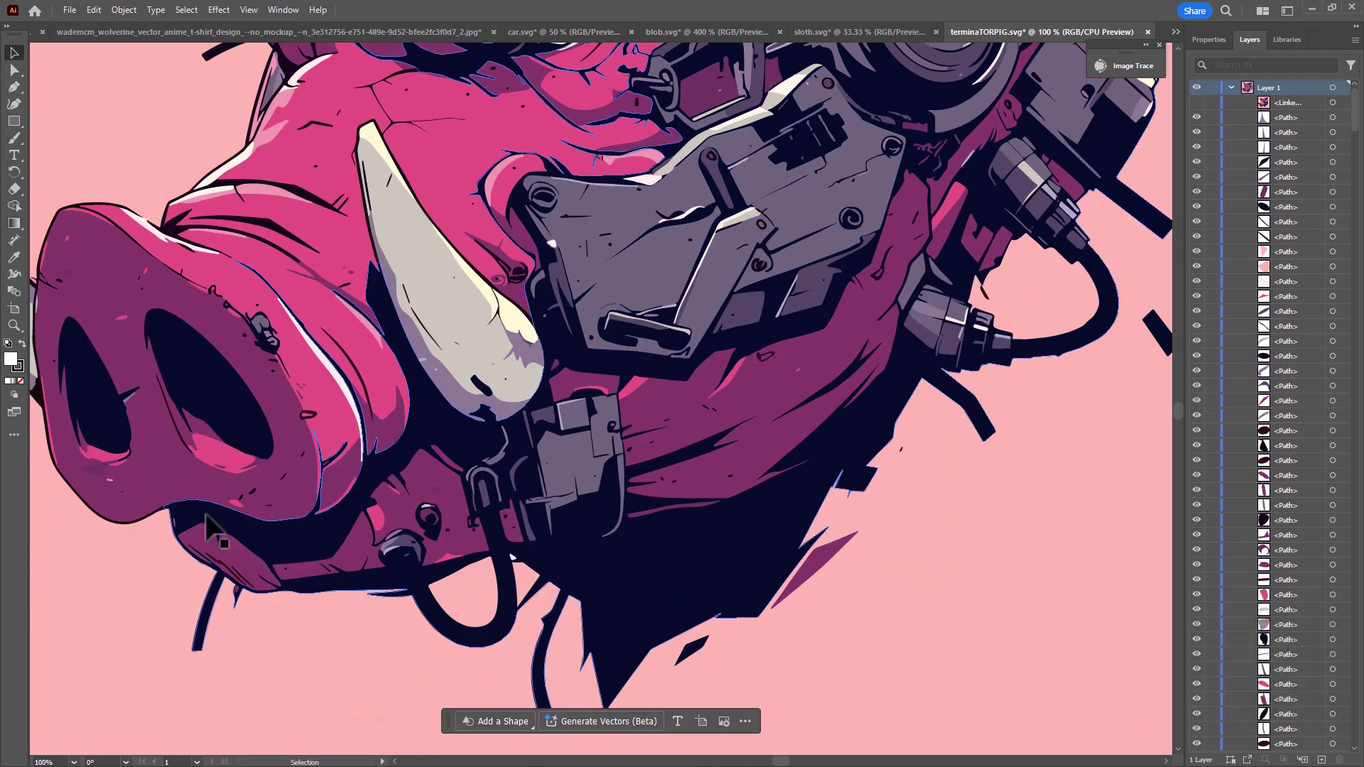
scroll(191, 511, up, 8)
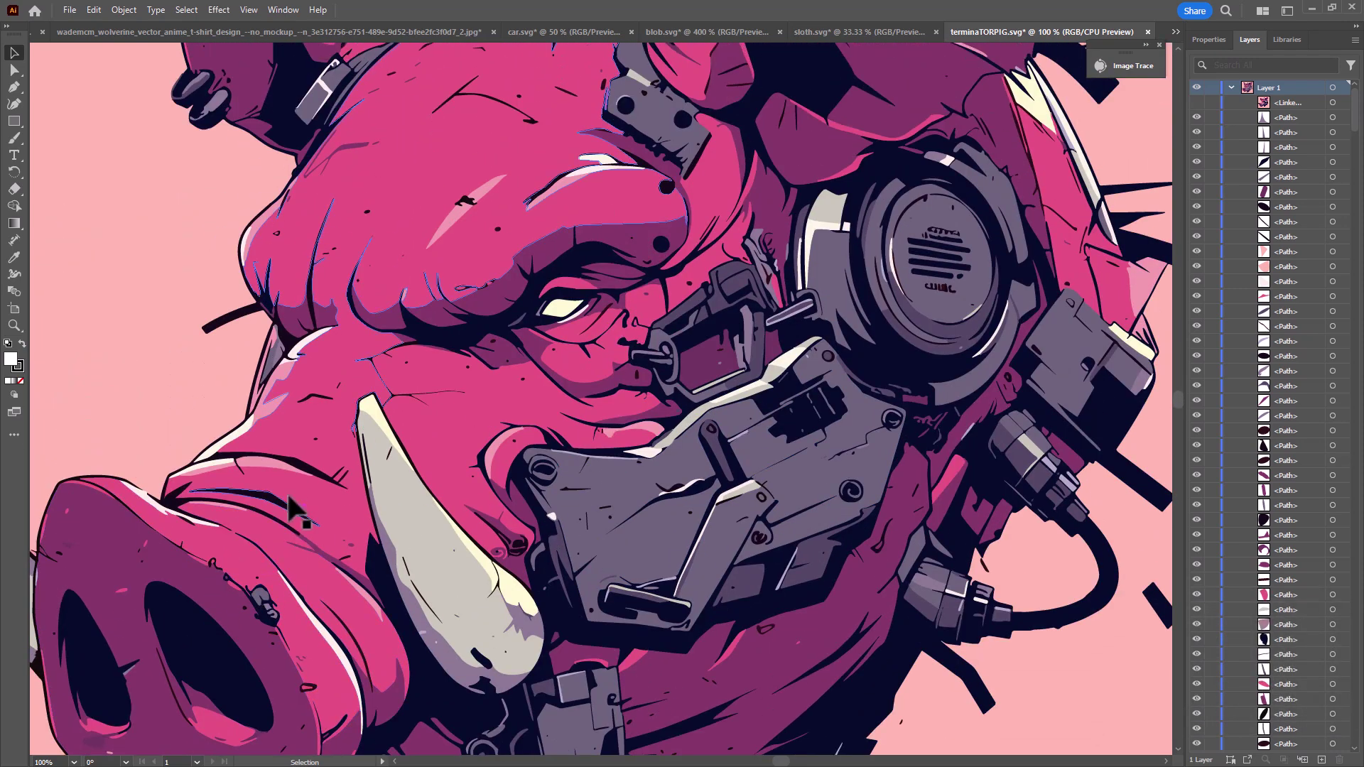
scroll(341, 477, up, 2)
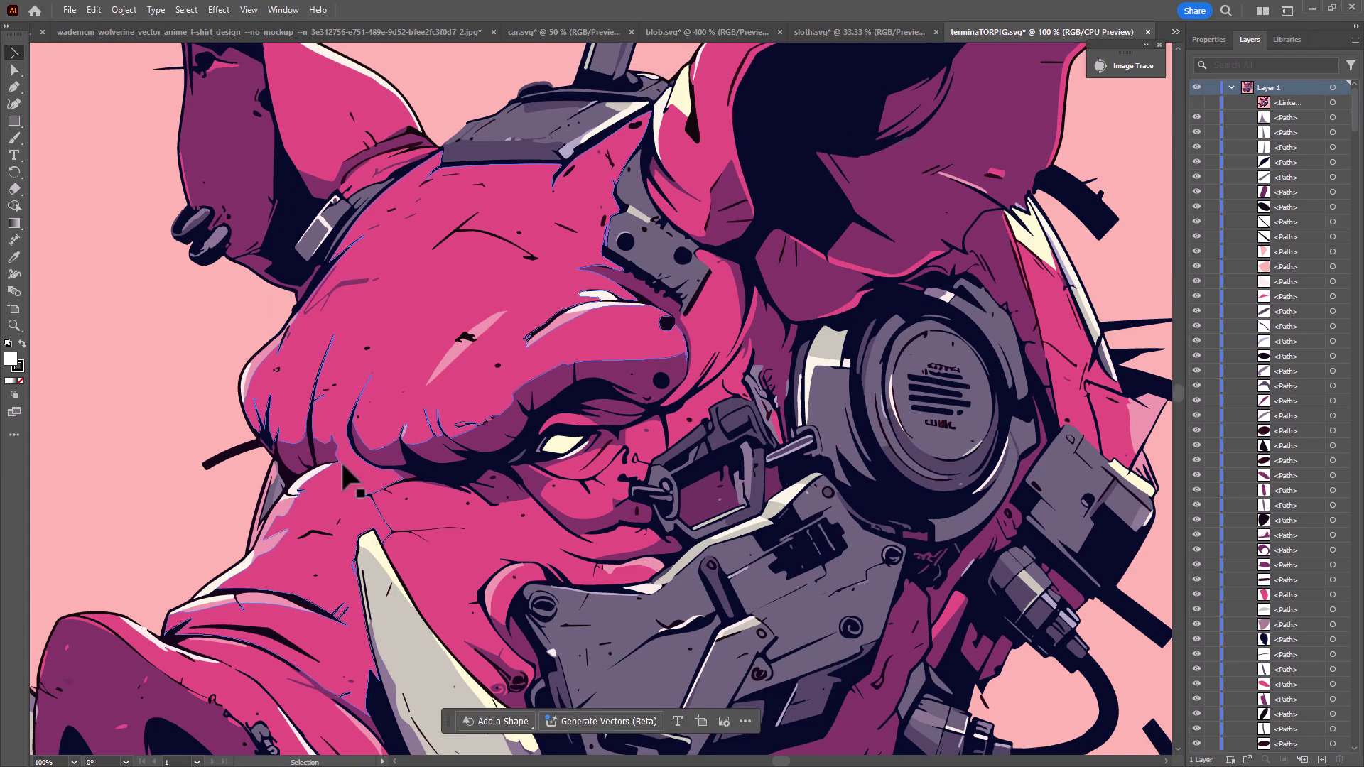
scroll(761, 347, up, 2)
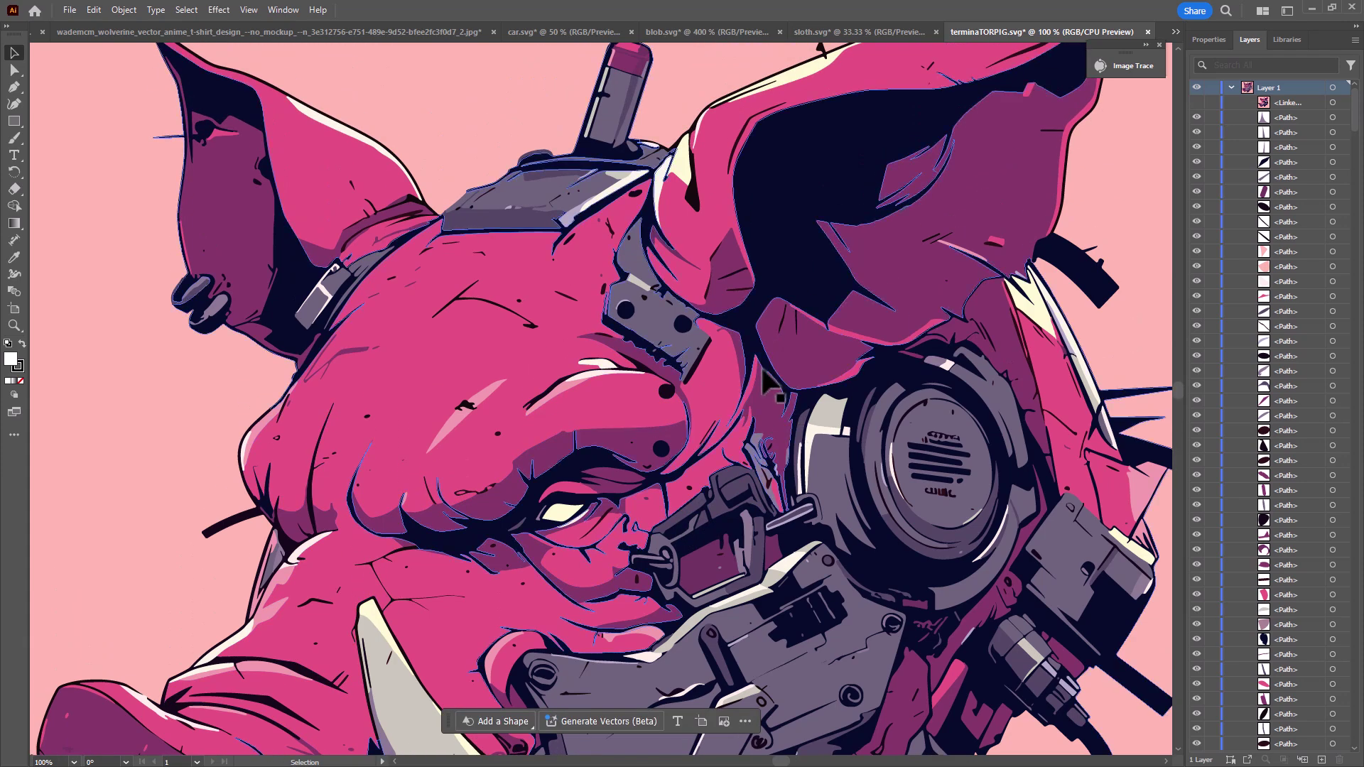
scroll(765, 383, up, 3)
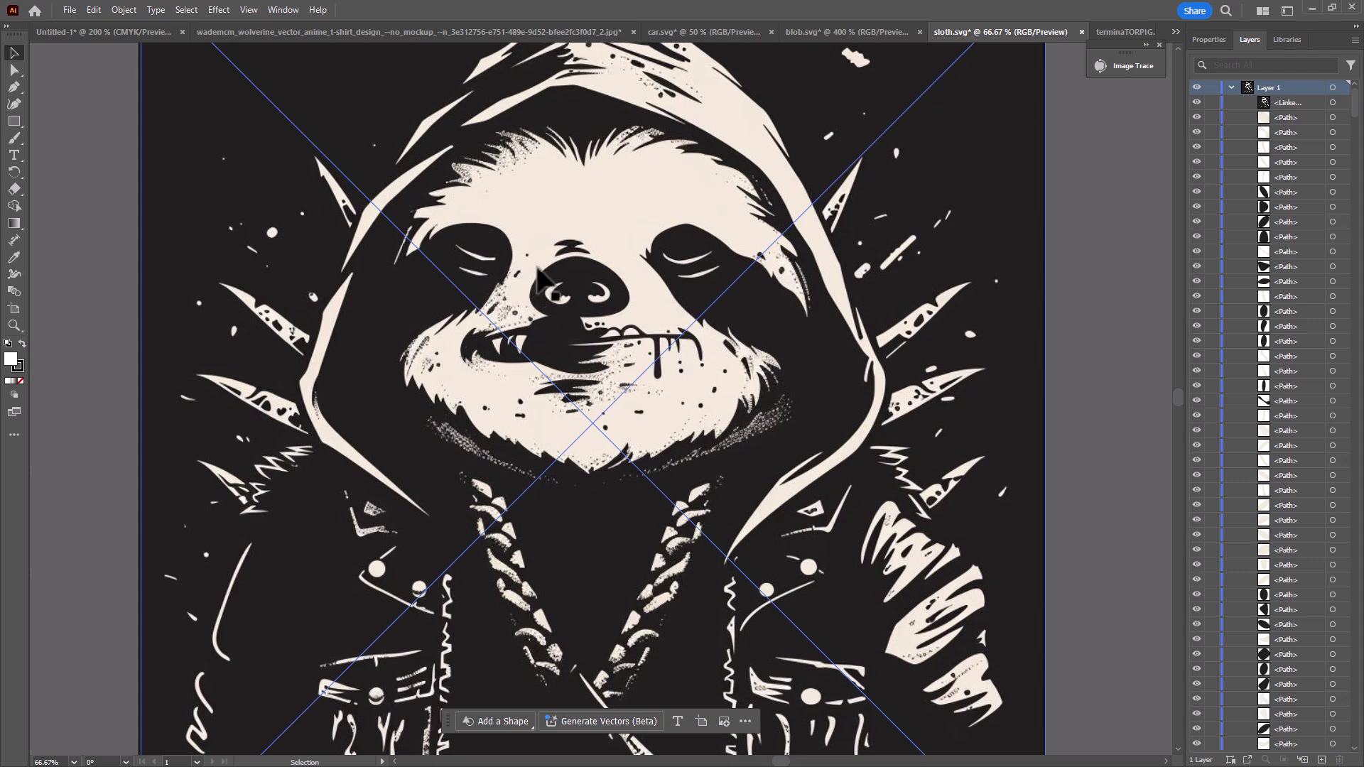
- Hide the sloth's linked raster image and zoom in on its traced paths
scroll(495, 327, up, 3)
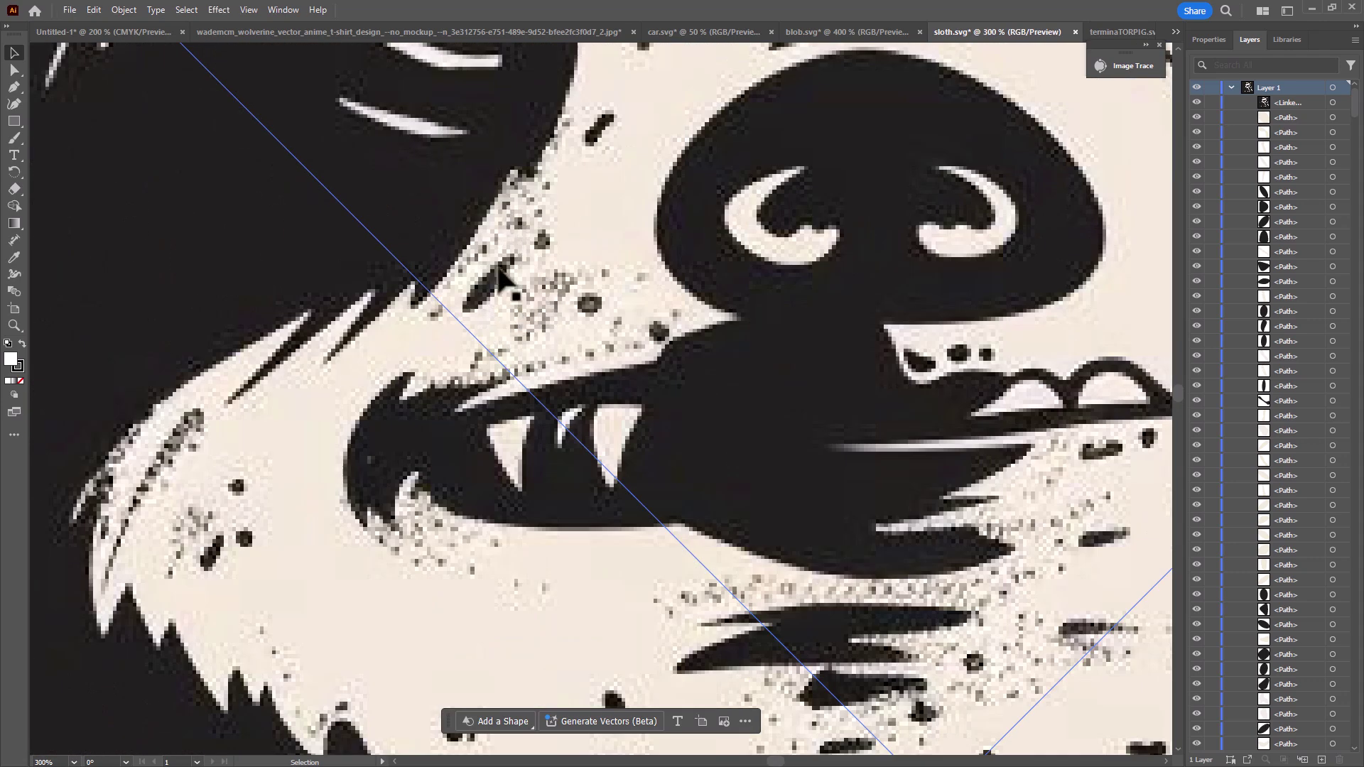
scroll(500, 274, down, 3)
click(1196, 103)
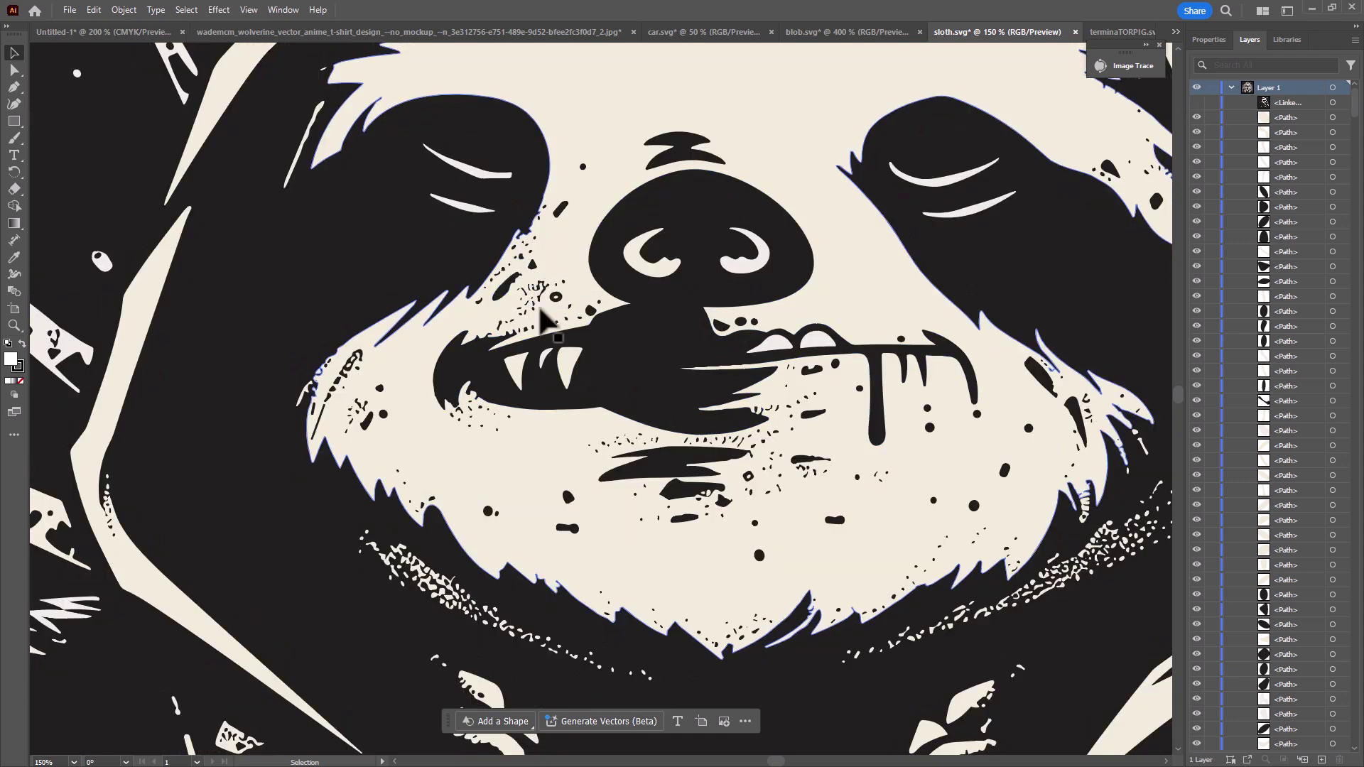
scroll(616, 429, down, 2)
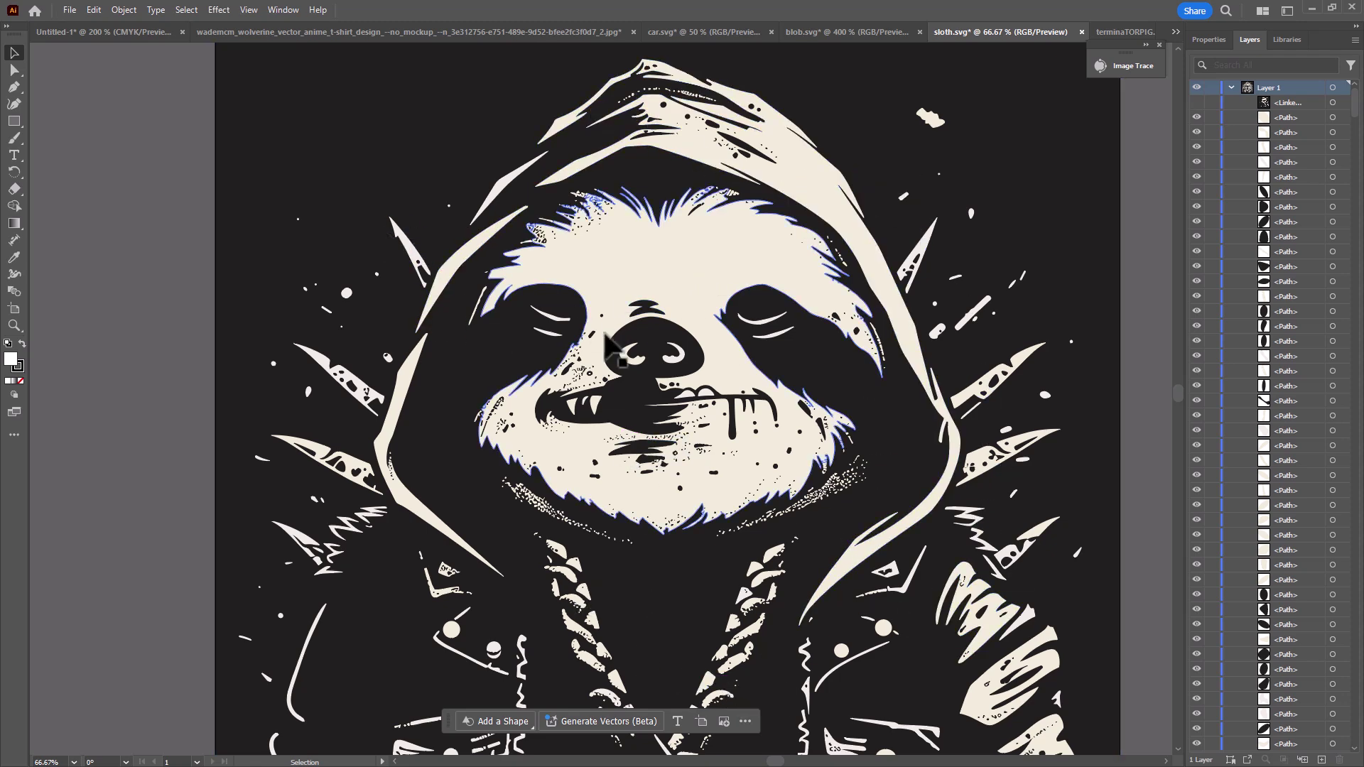
scroll(698, 348, up, 1)
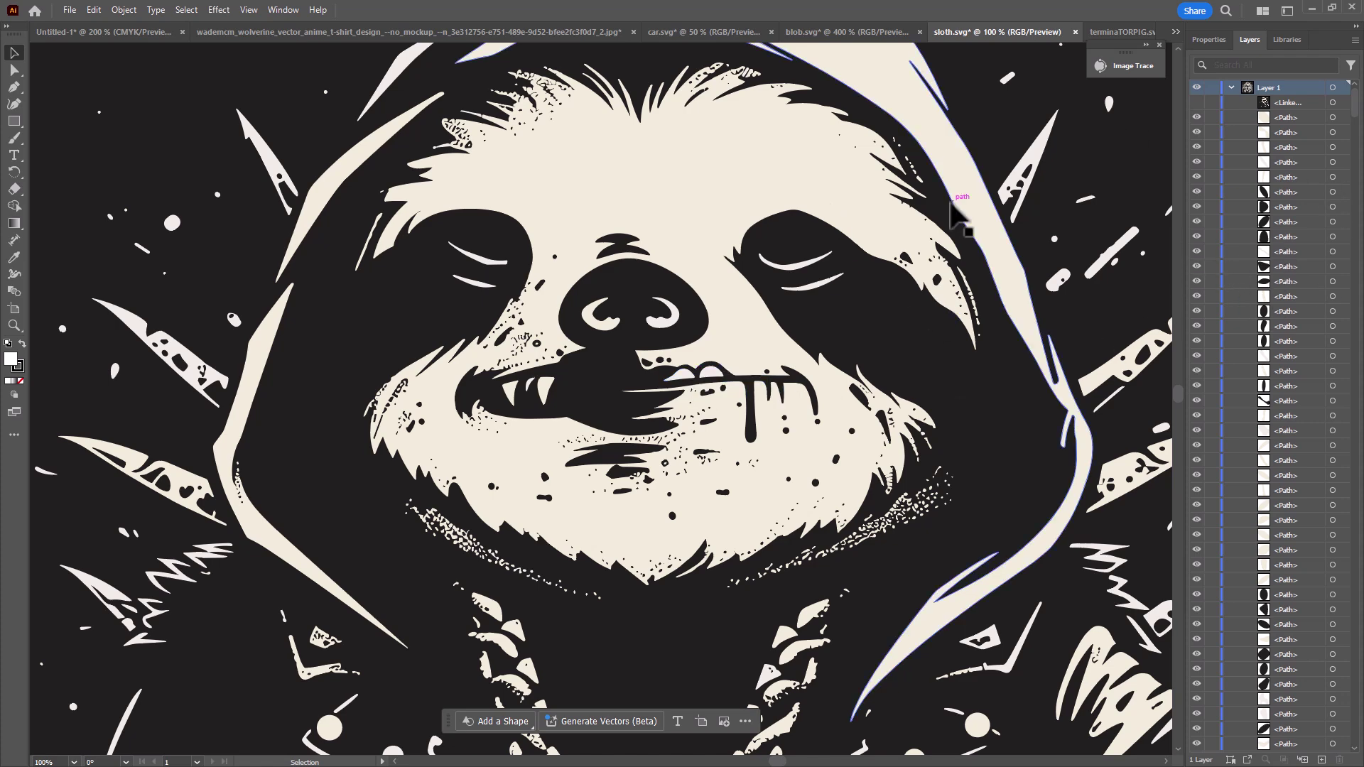
- In car.svg, expand Layer 1's path list and hide the <Linked File> raster
click(684, 31)
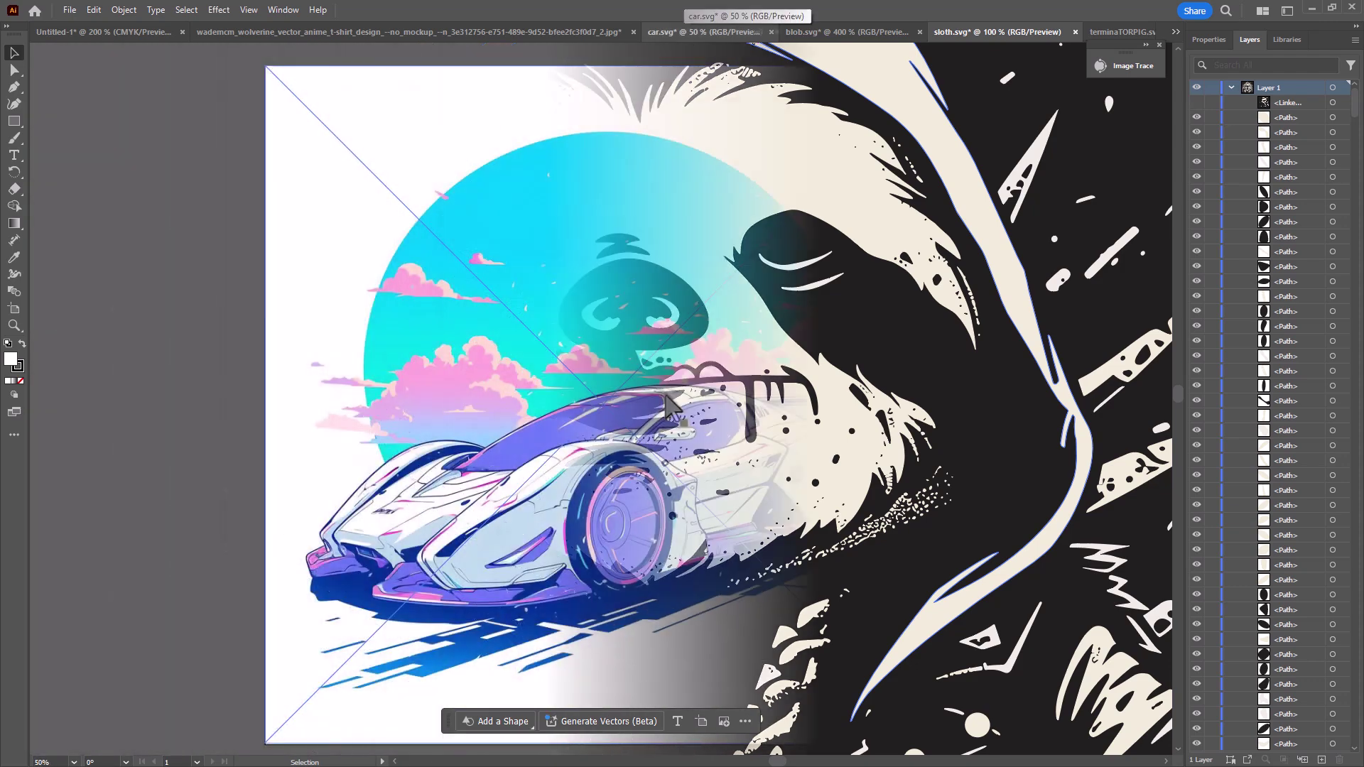
alt+scroll(639, 546, up, 4)
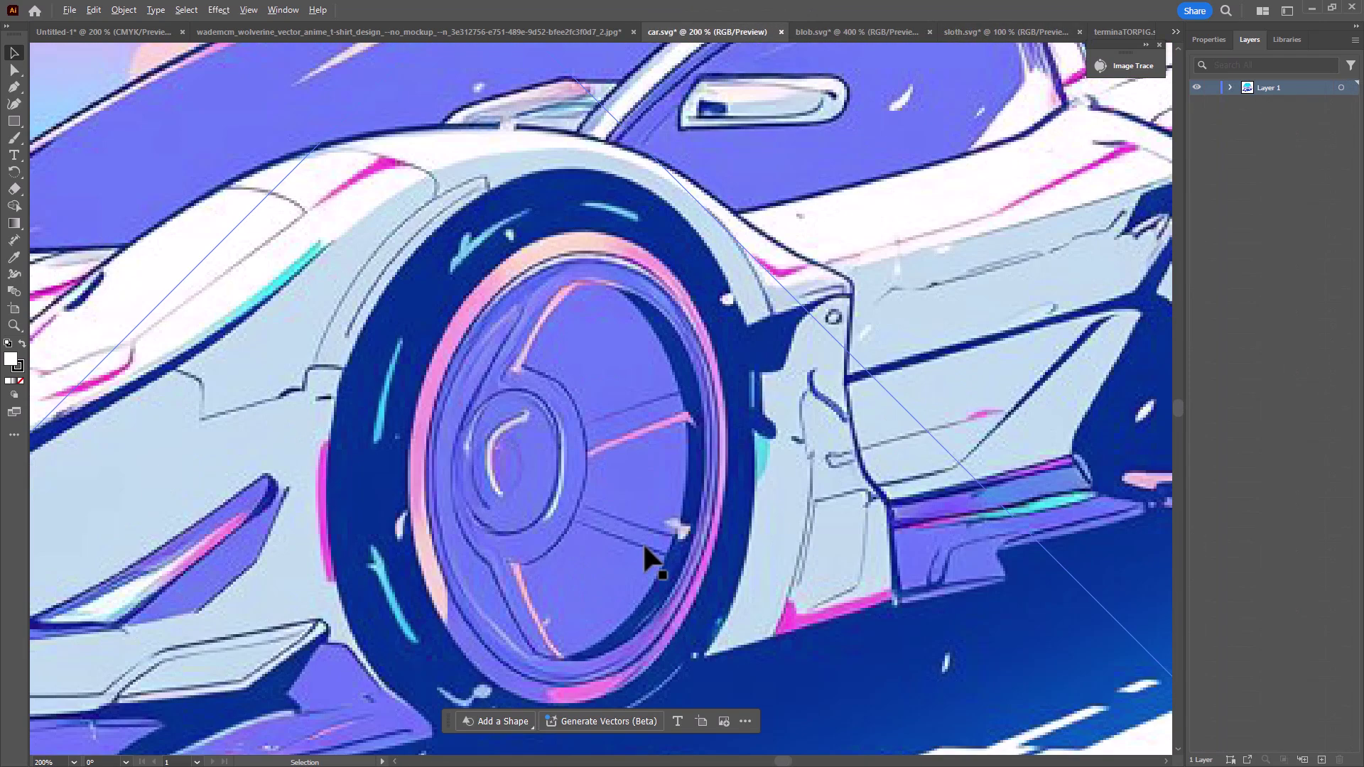
click(1229, 87)
click(1195, 102)
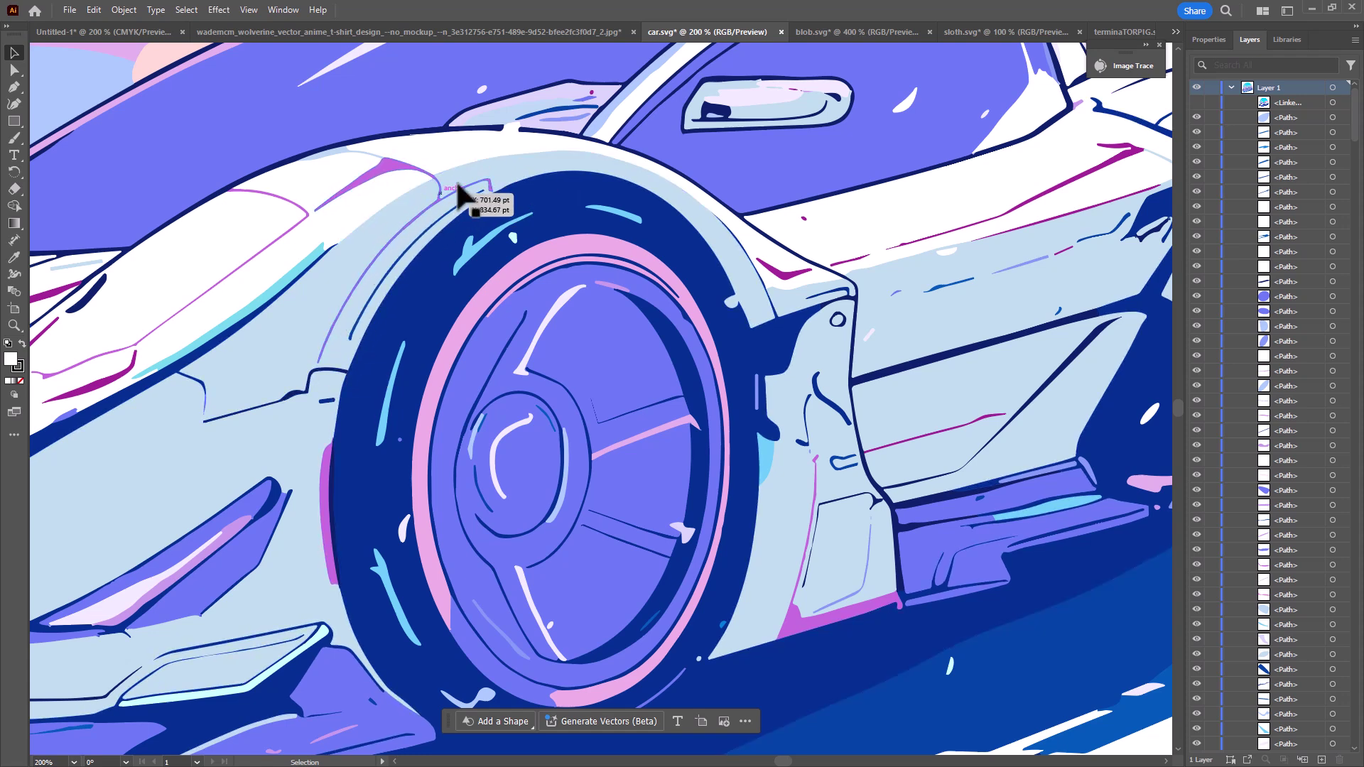
scroll(356, 289, down, 2)
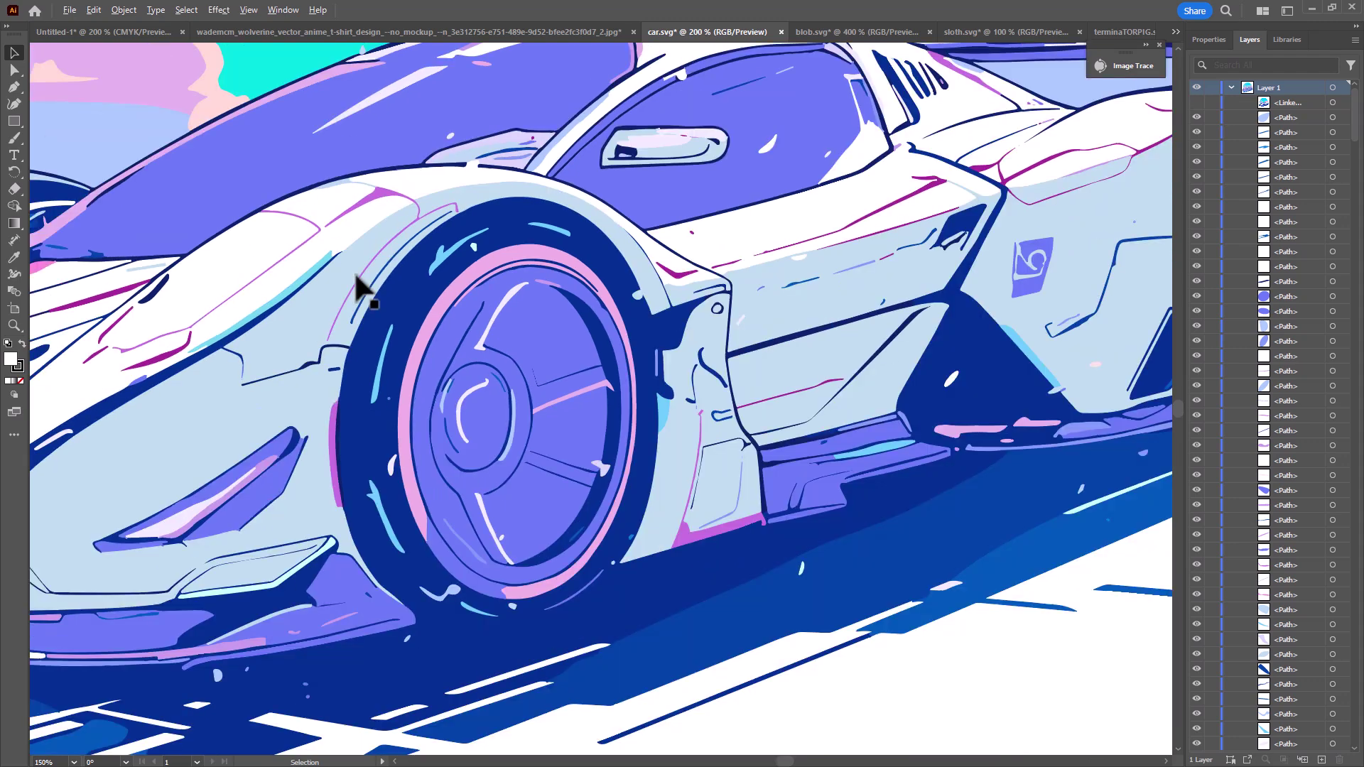